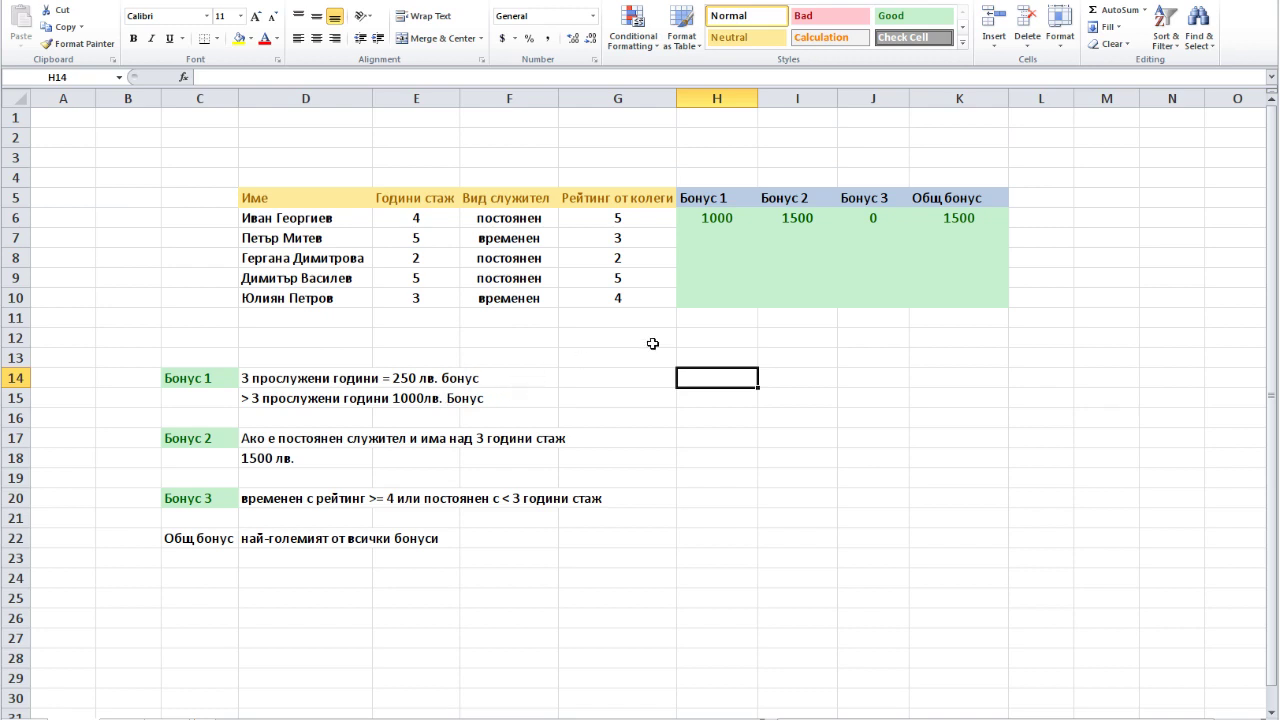
Step: Examine the Бонус 1 formula in H6: its E6>3 test, the 1000 result and the nested IF used otherwise
left_click(695, 216)
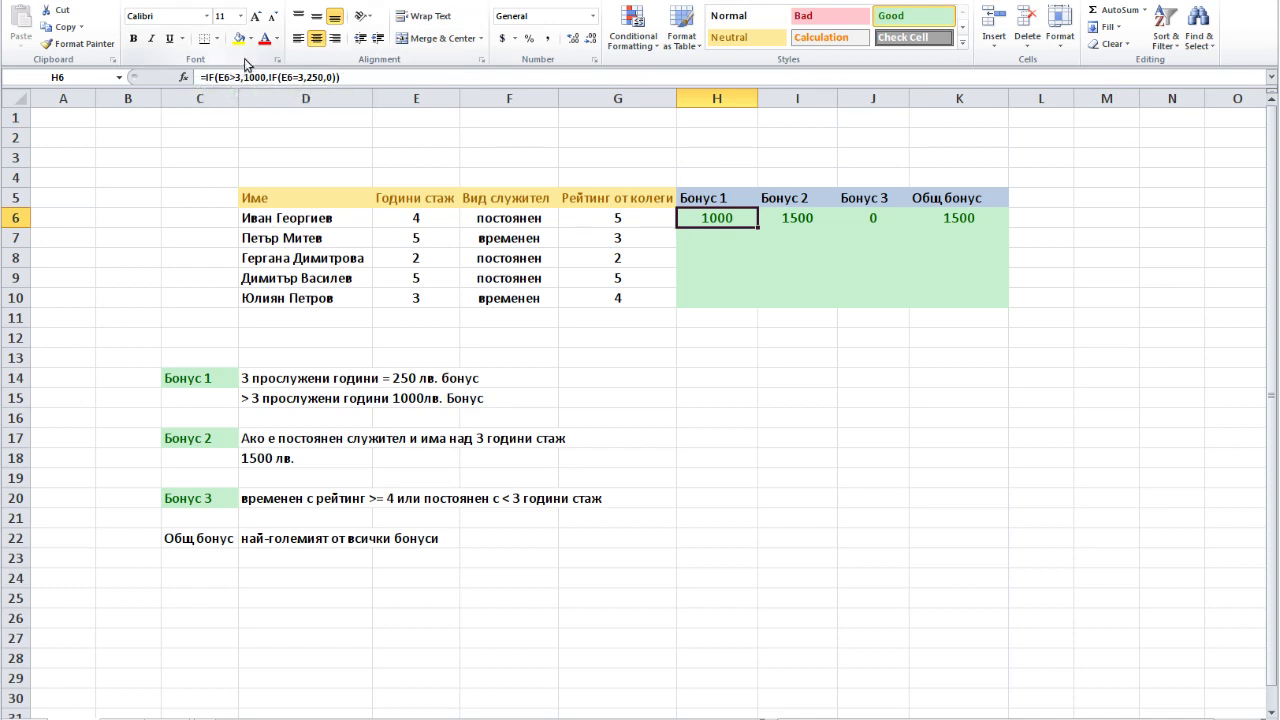
left_click_drag(218, 77, 241, 78)
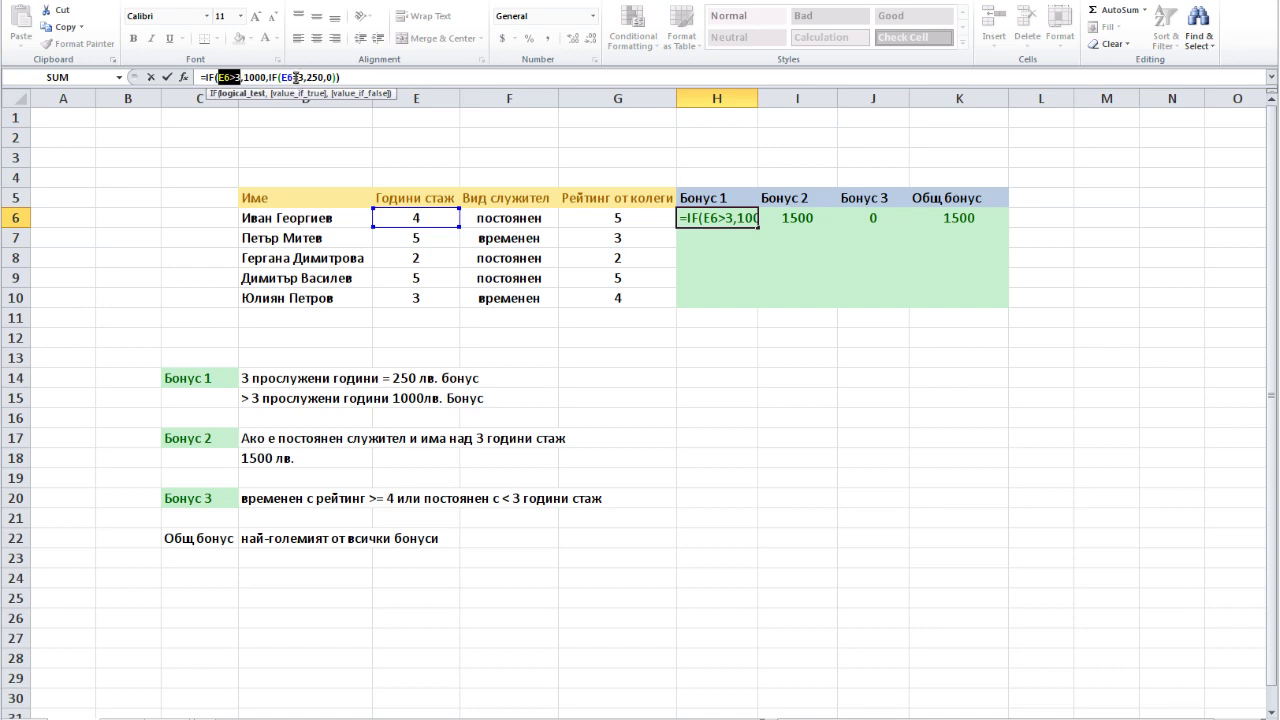
left_click_drag(258, 77, 266, 77)
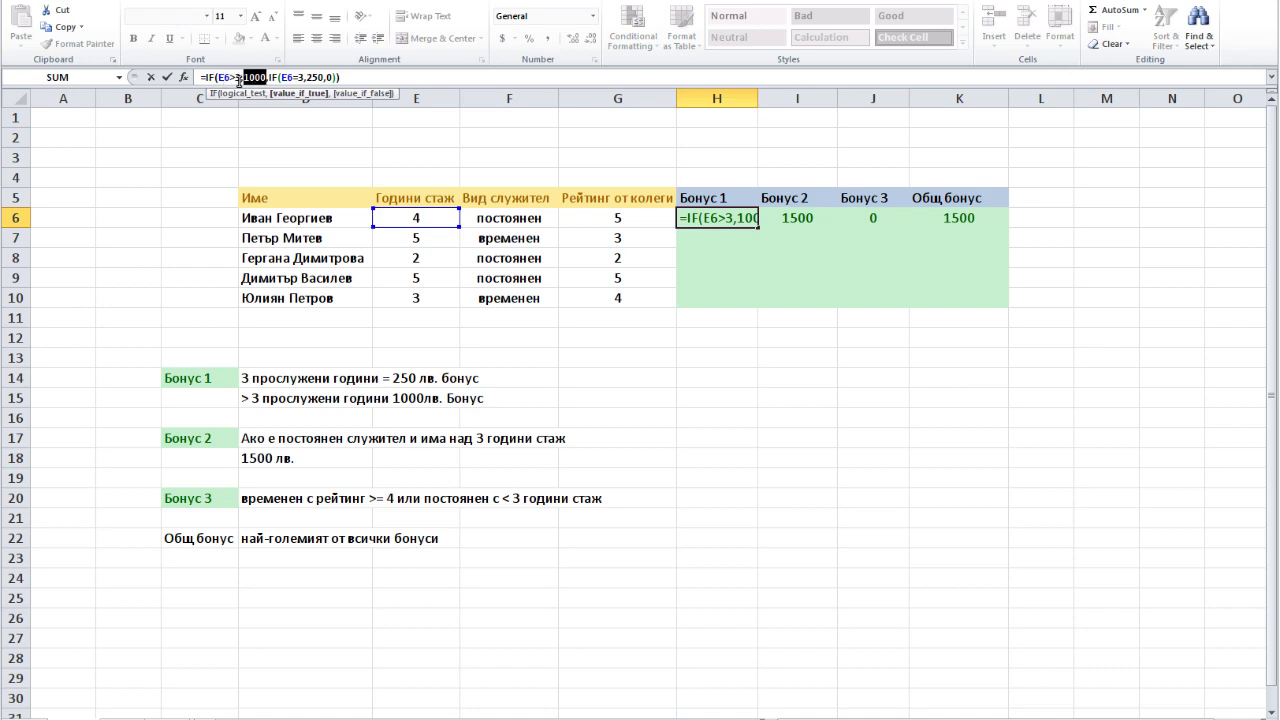
left_click(278, 77)
left_click_drag(268, 77, 338, 78)
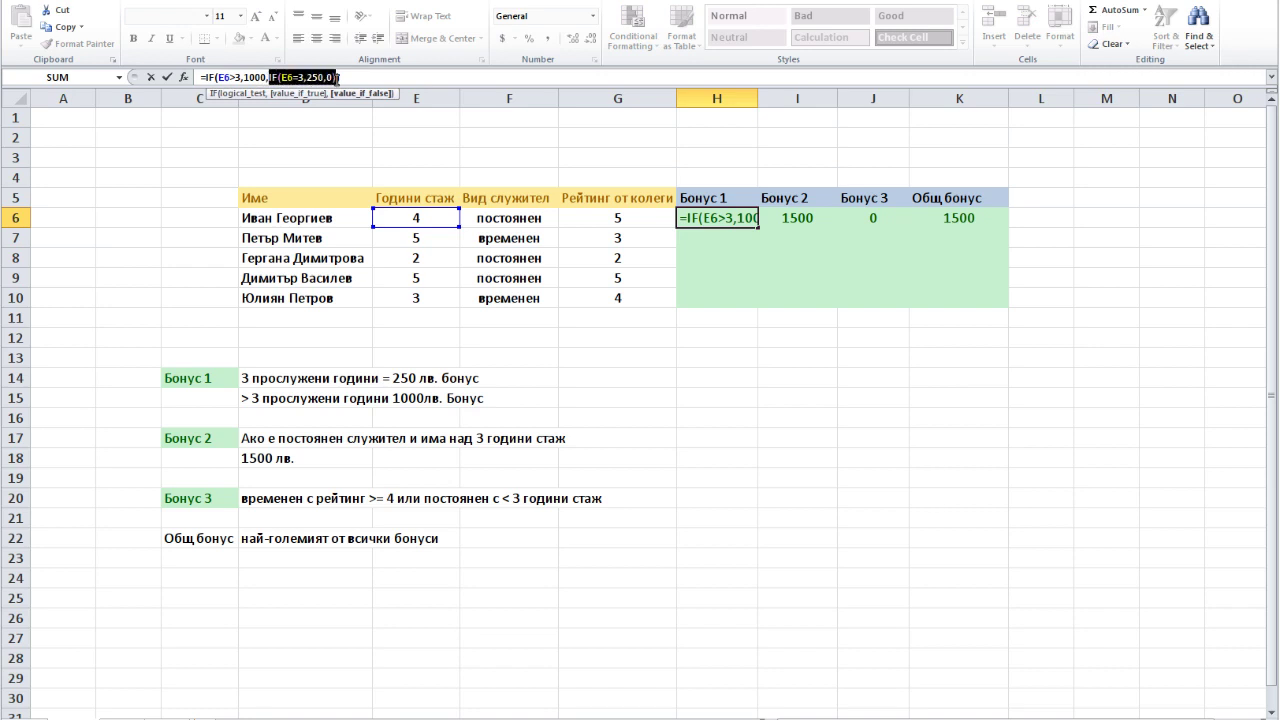
left_click(249, 78)
left_click(339, 78)
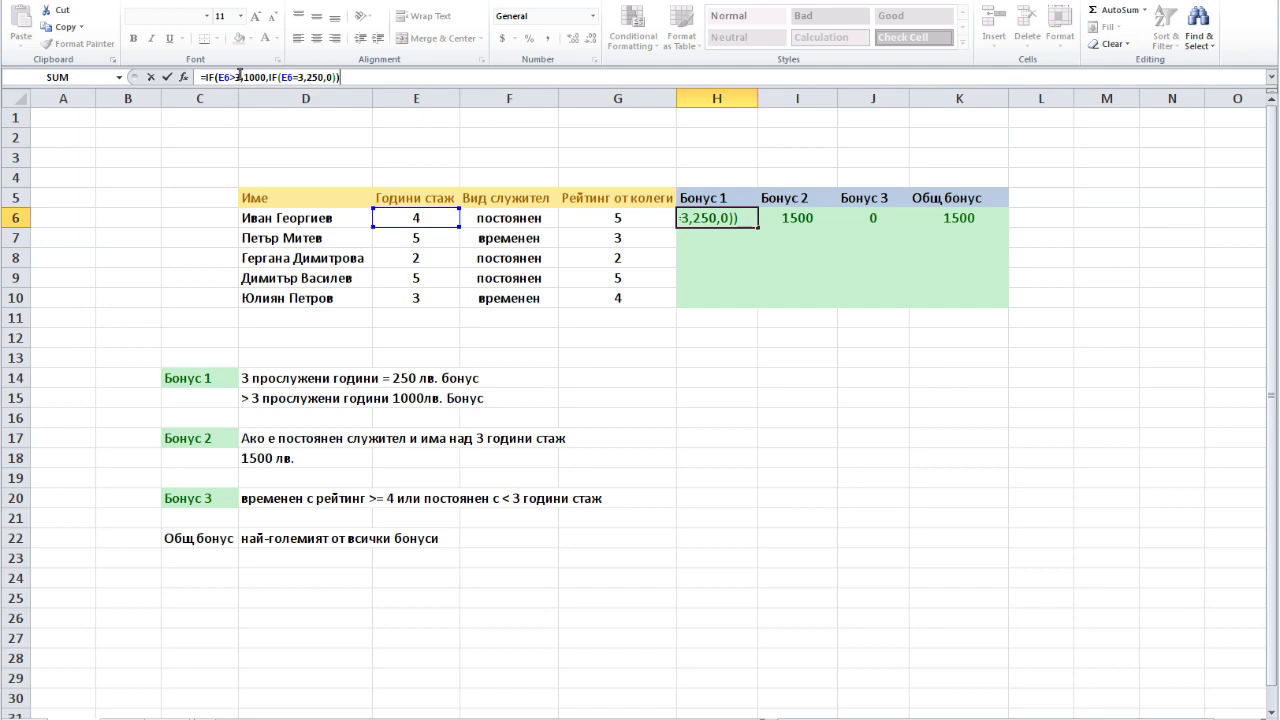
left_click_drag(235, 77, 241, 77)
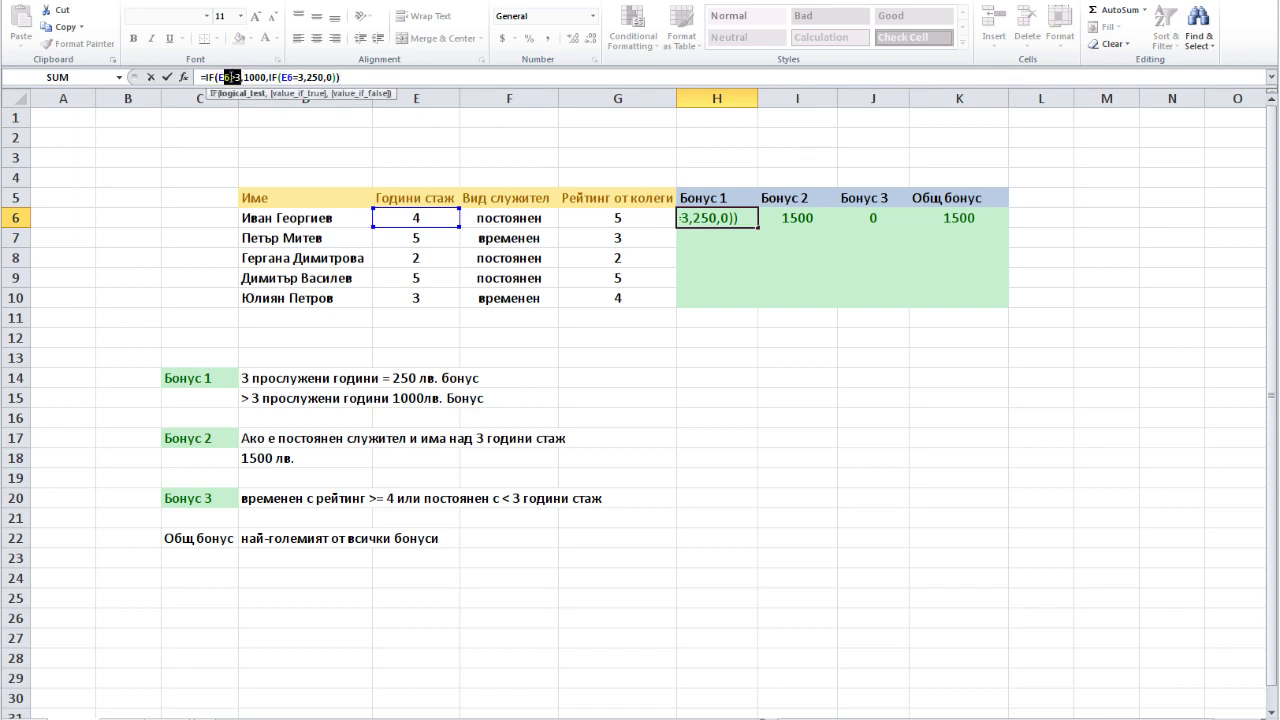
left_click(217, 78)
double_click(247, 77)
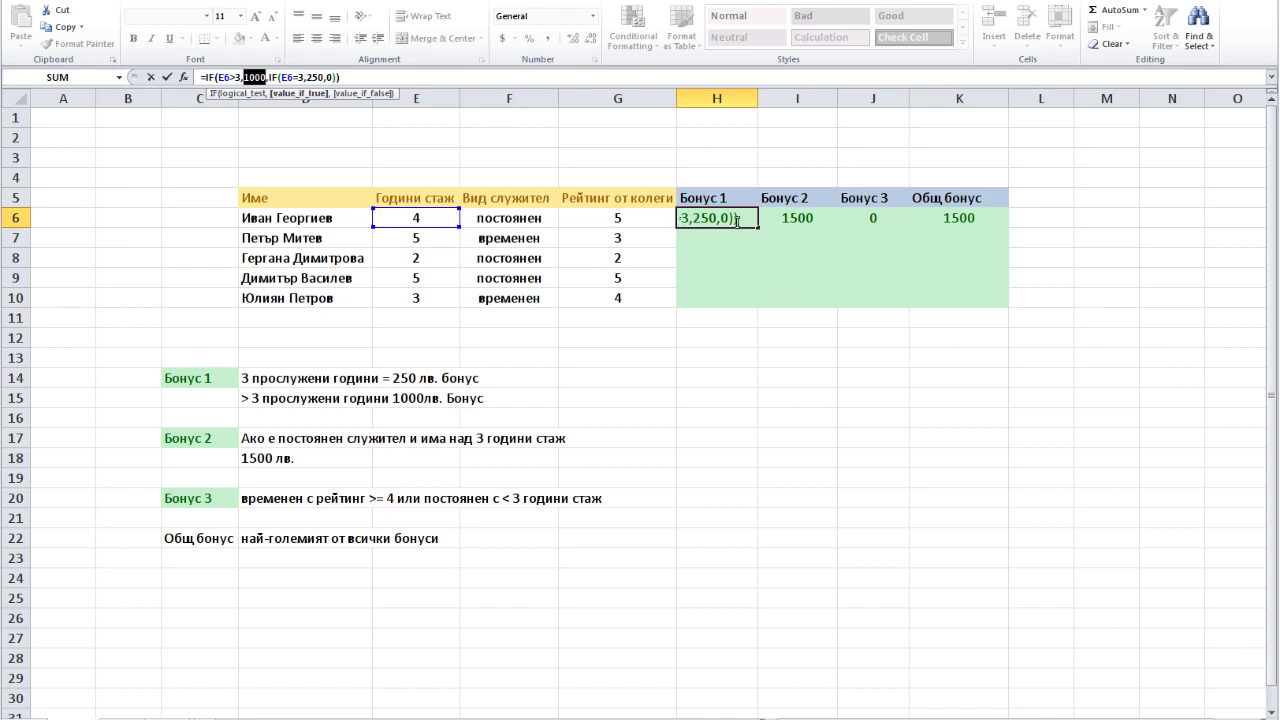
left_click(257, 77)
left_click(266, 79)
left_click_drag(269, 77, 337, 77)
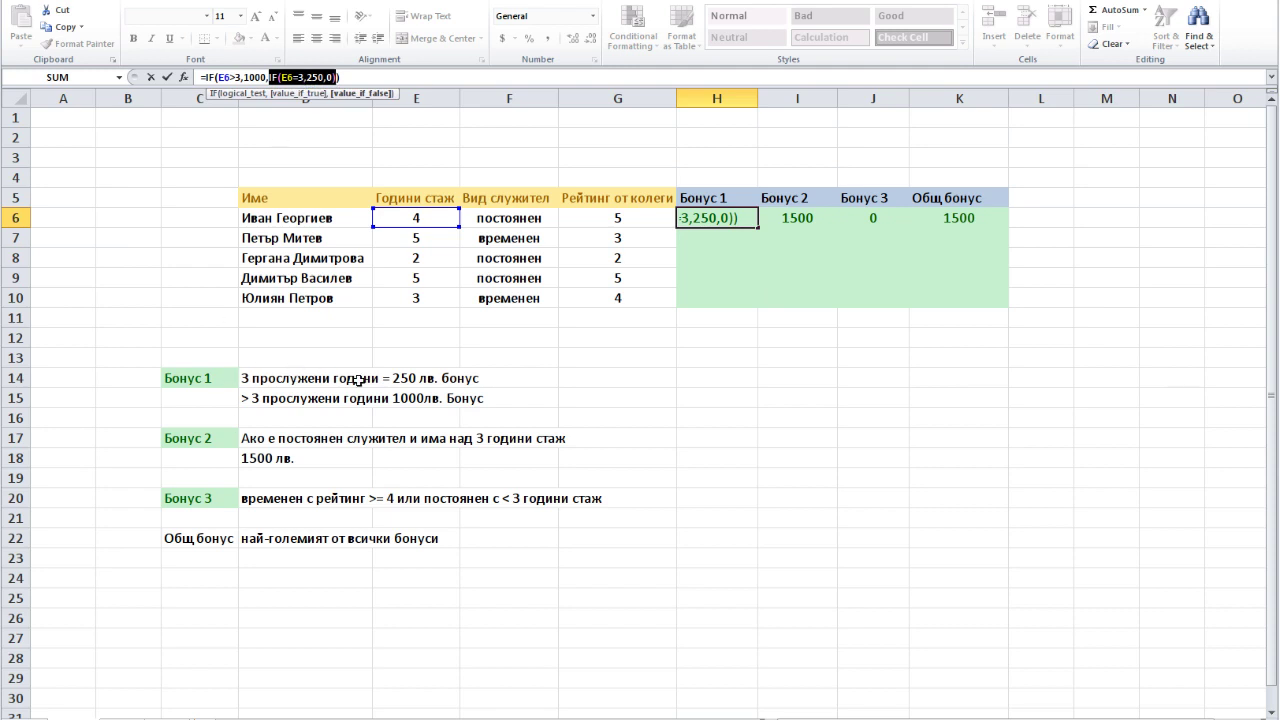
Step: Examine the nested IF in the H6 formula, including its 250 and 0 results and its place within the outer IF
left_click_drag(306, 78, 324, 77)
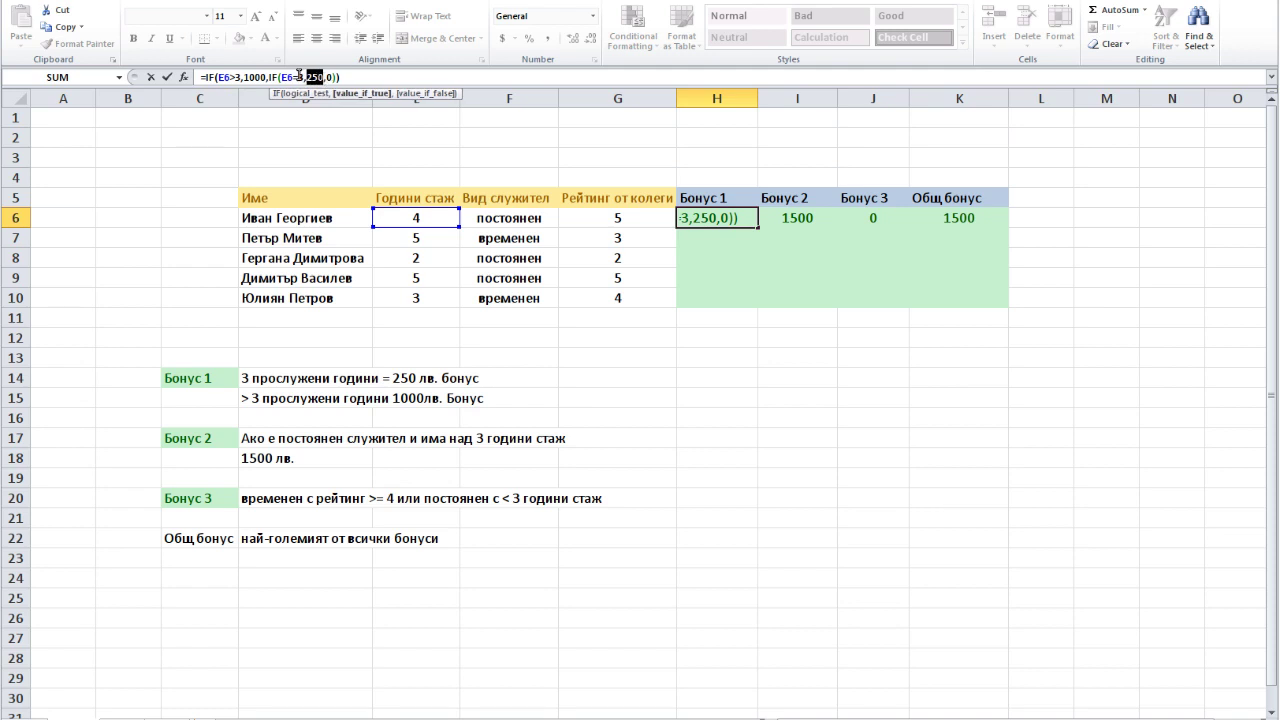
left_click(330, 78)
left_click_drag(331, 78, 333, 78)
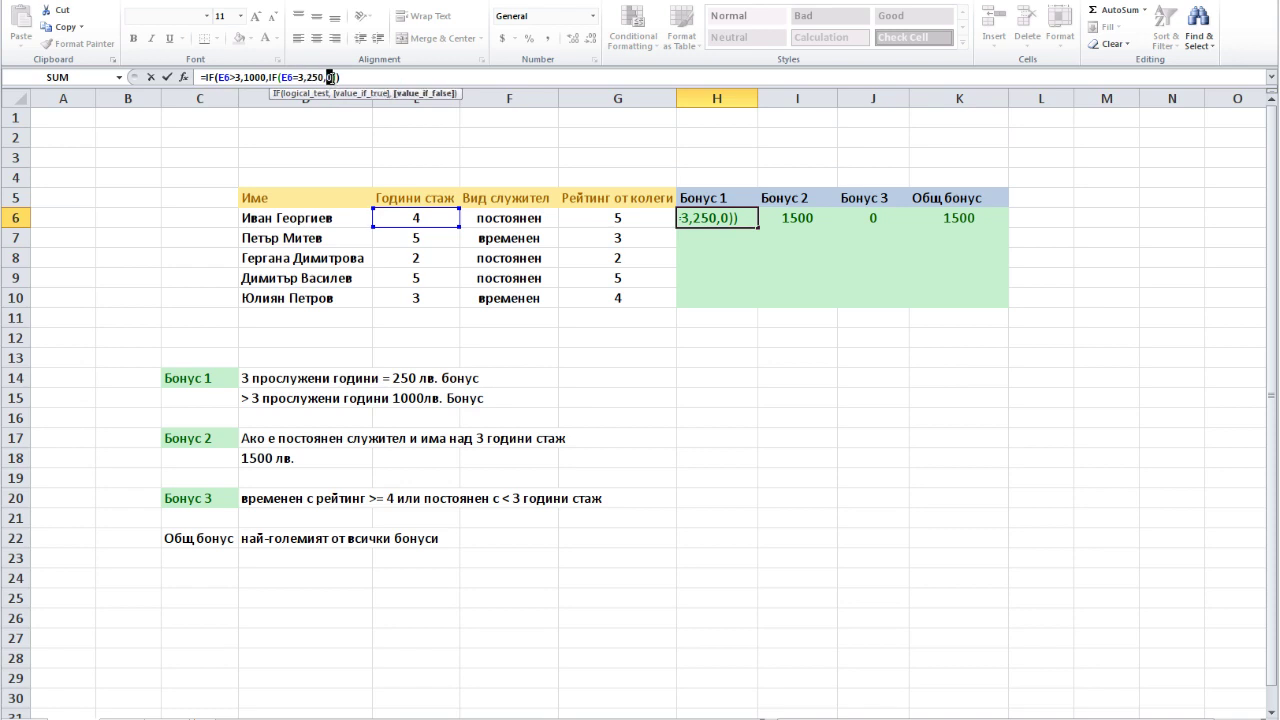
left_click(346, 78)
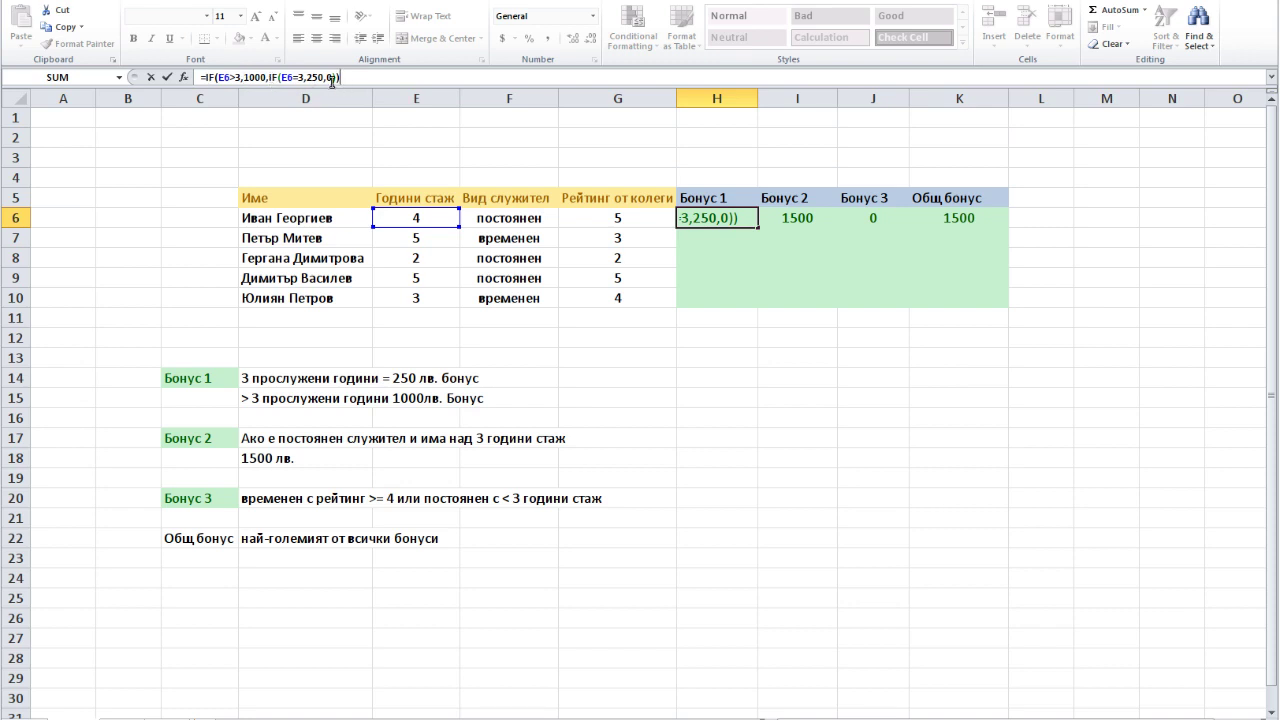
left_click_drag(269, 77, 337, 77)
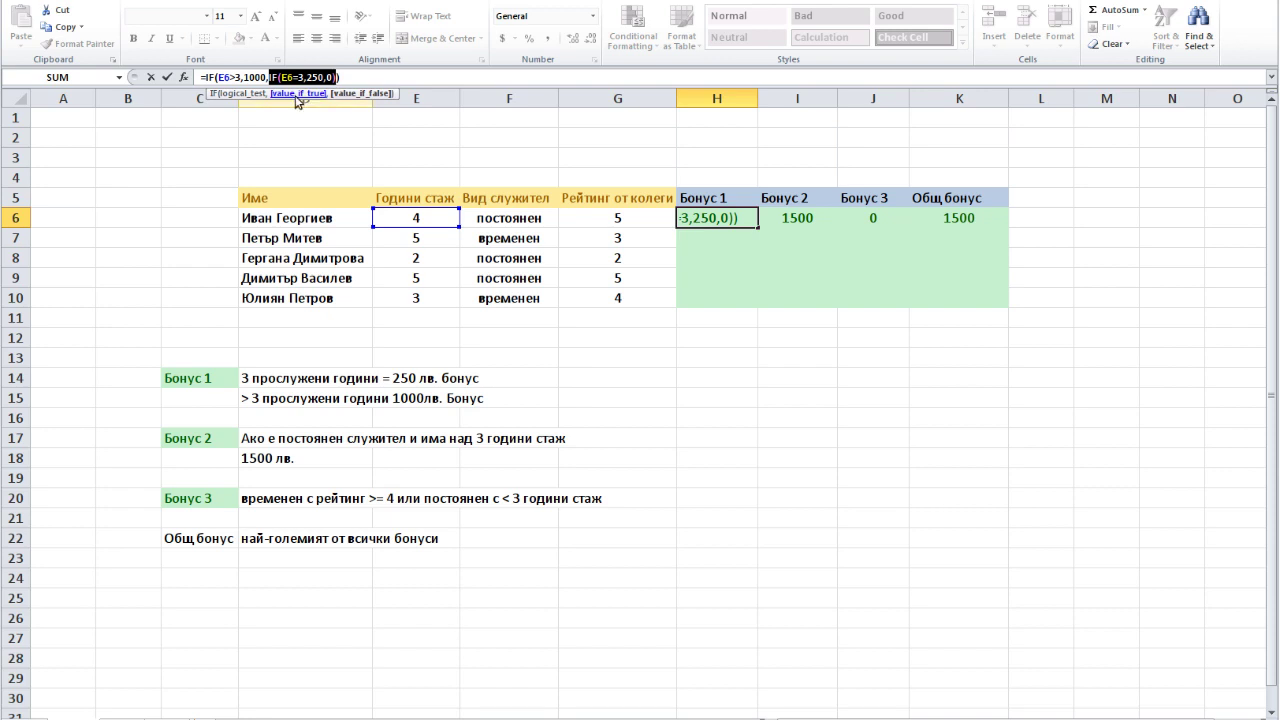
left_click(250, 77)
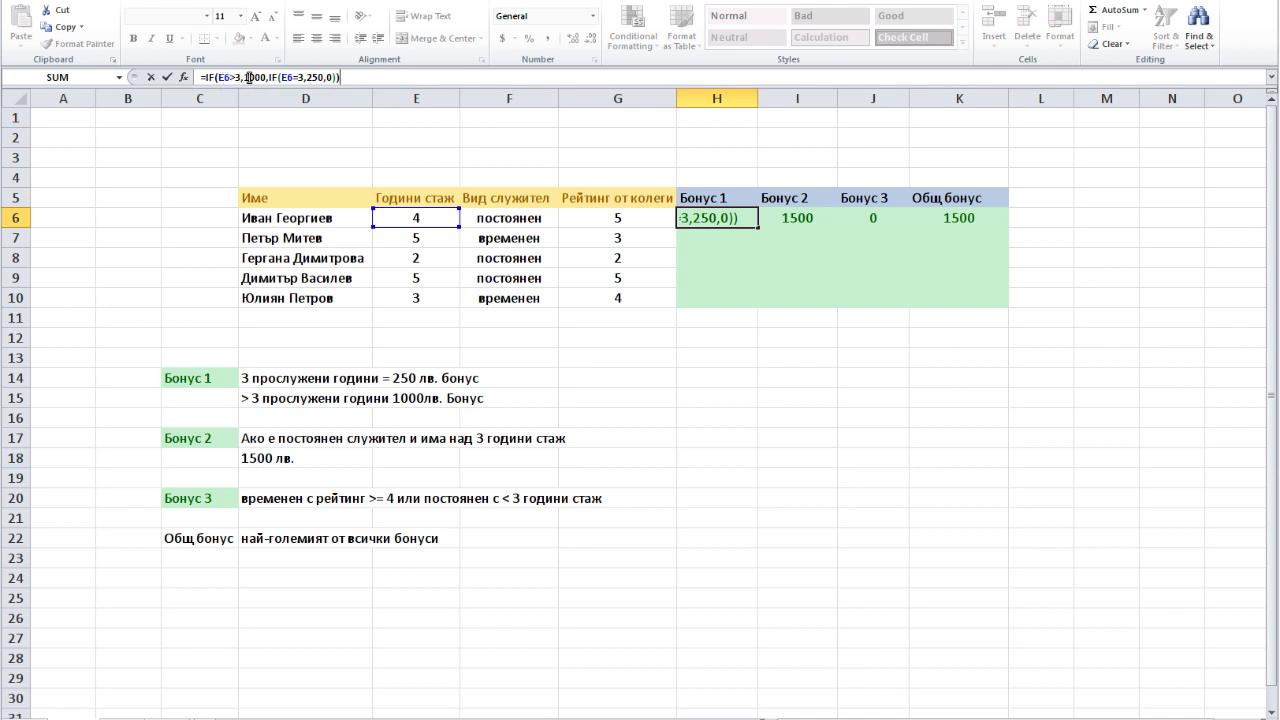
left_click_drag(243, 77, 334, 78)
left_click(355, 81)
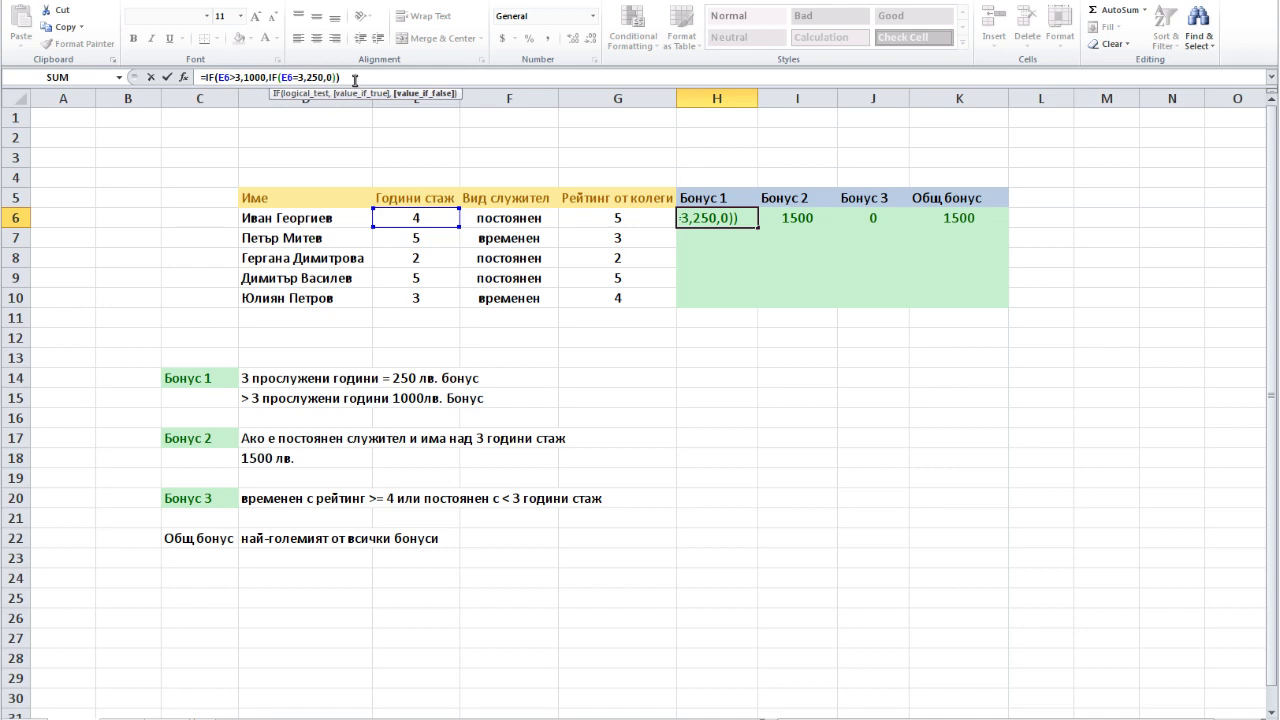
Step: Fill the Бонус 1 formula from H6 down to H10 and check the copied formulas in H8 and H10
key("Return")
left_click(740, 220)
left_click_drag(757, 228, 757, 302)
left_click(725, 258)
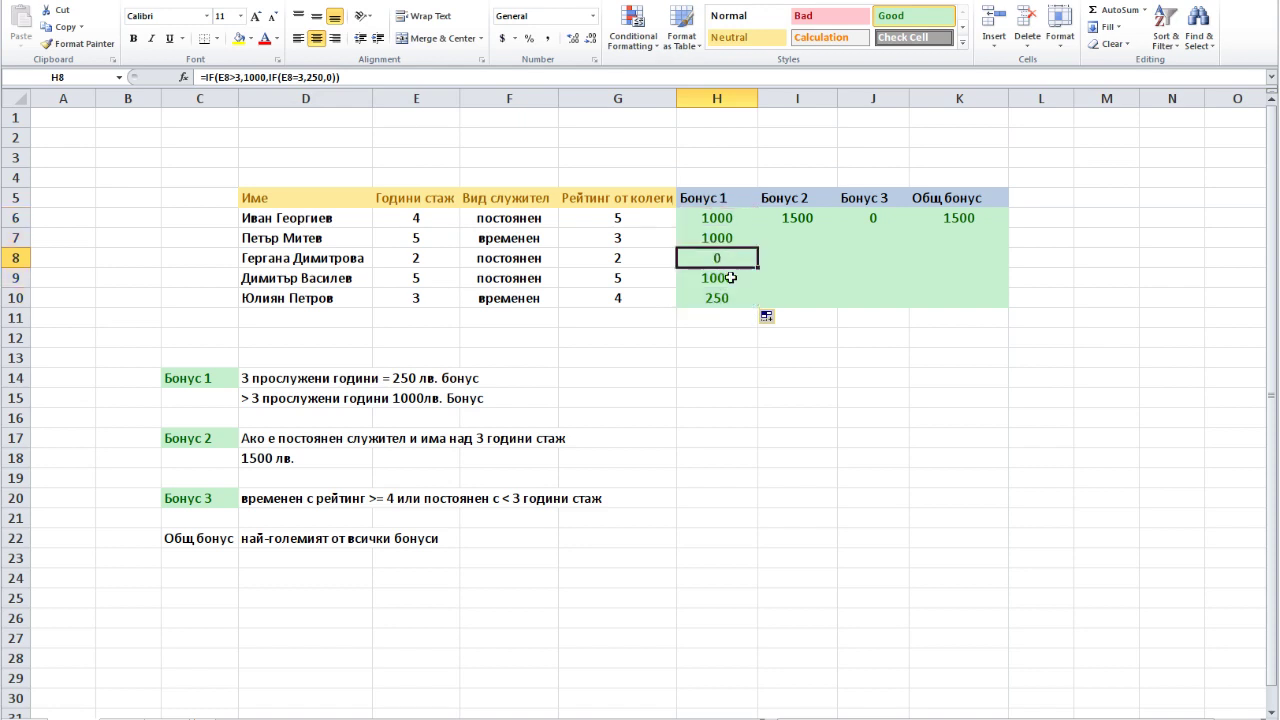
left_click(737, 295)
left_click(725, 256)
left_click(738, 302)
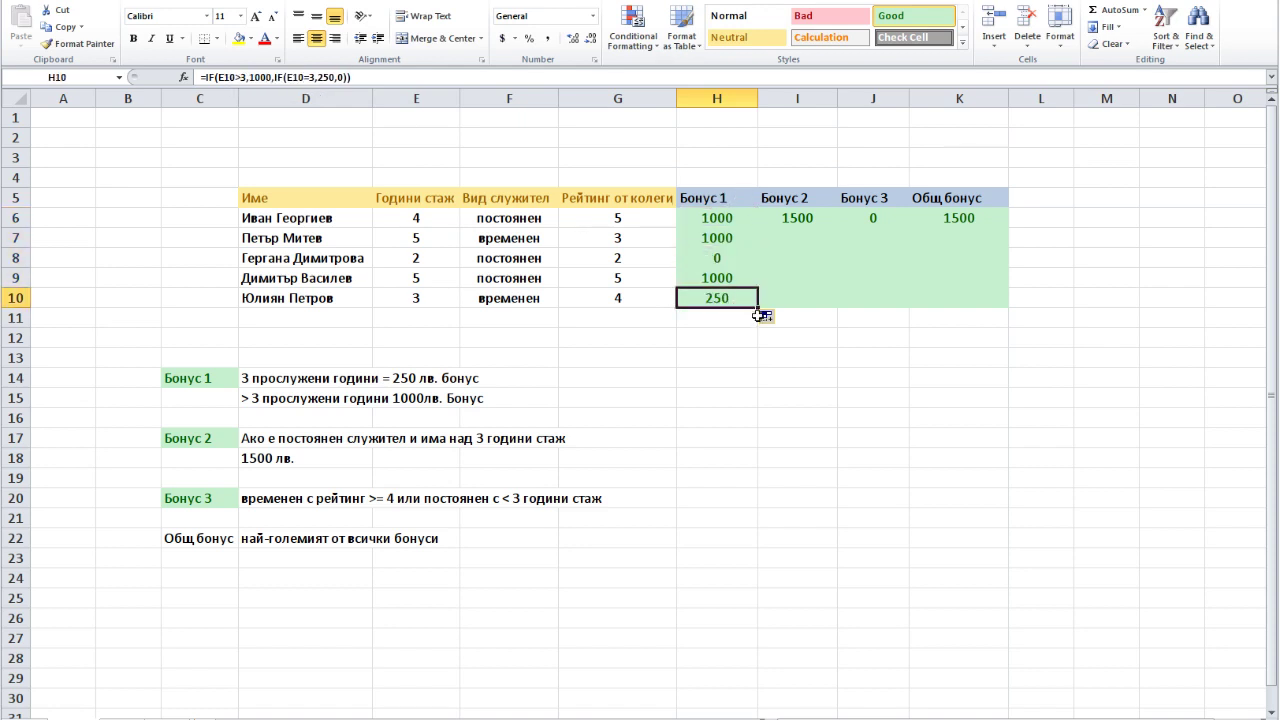
left_click(797, 377)
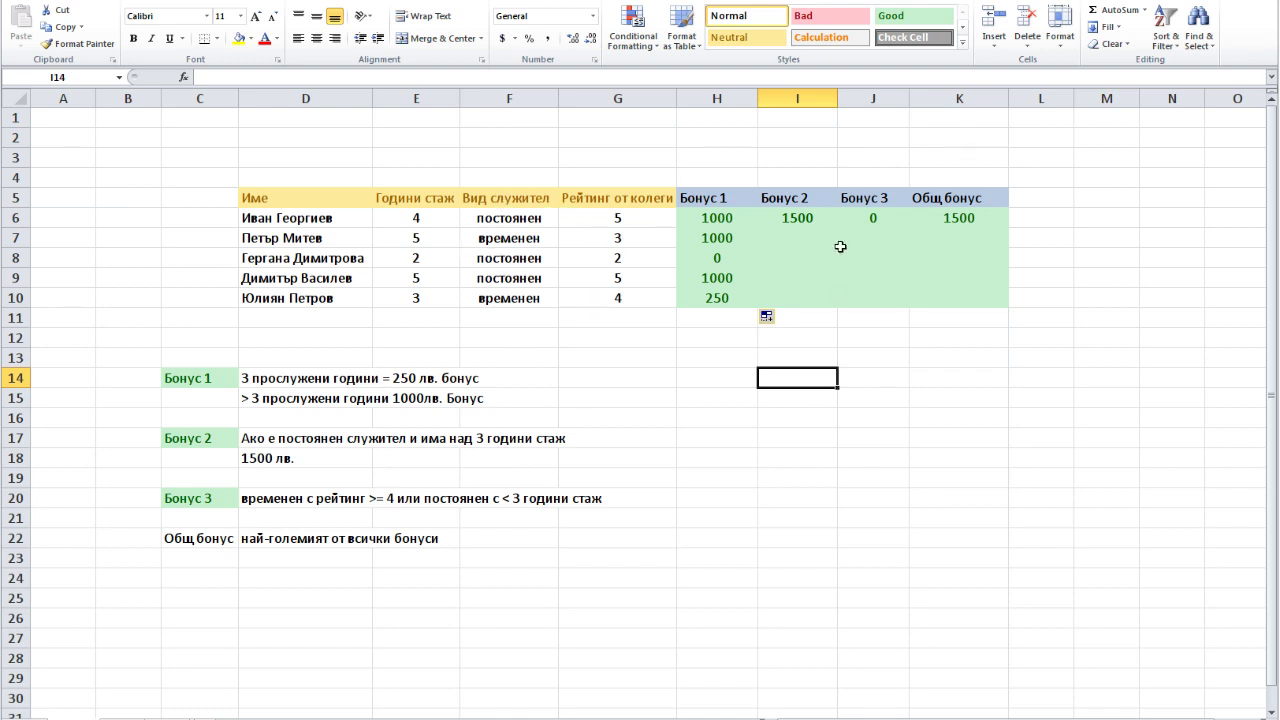
Step: Examine the Бонус 2 formula in I6: the AND test on employee type and years of service, and its 1500 and 0 results
left_click(792, 220)
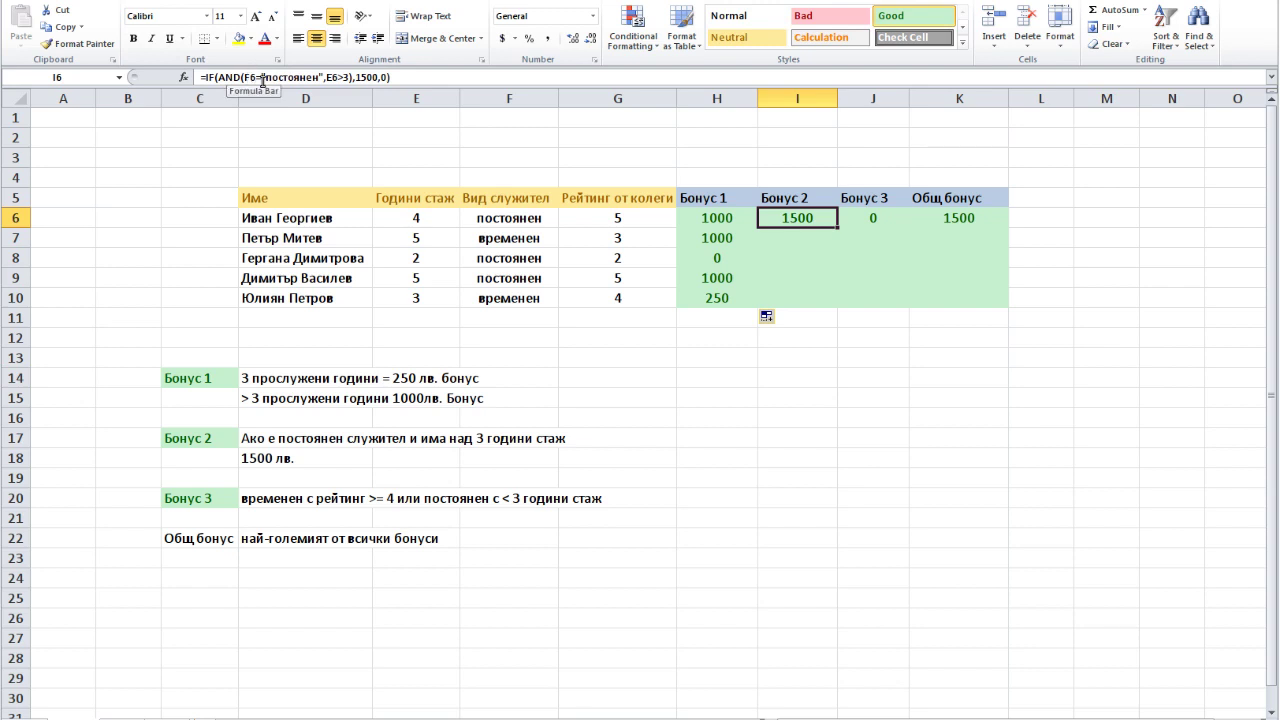
left_click(517, 220)
left_click(790, 227)
left_click_drag(241, 77, 347, 78)
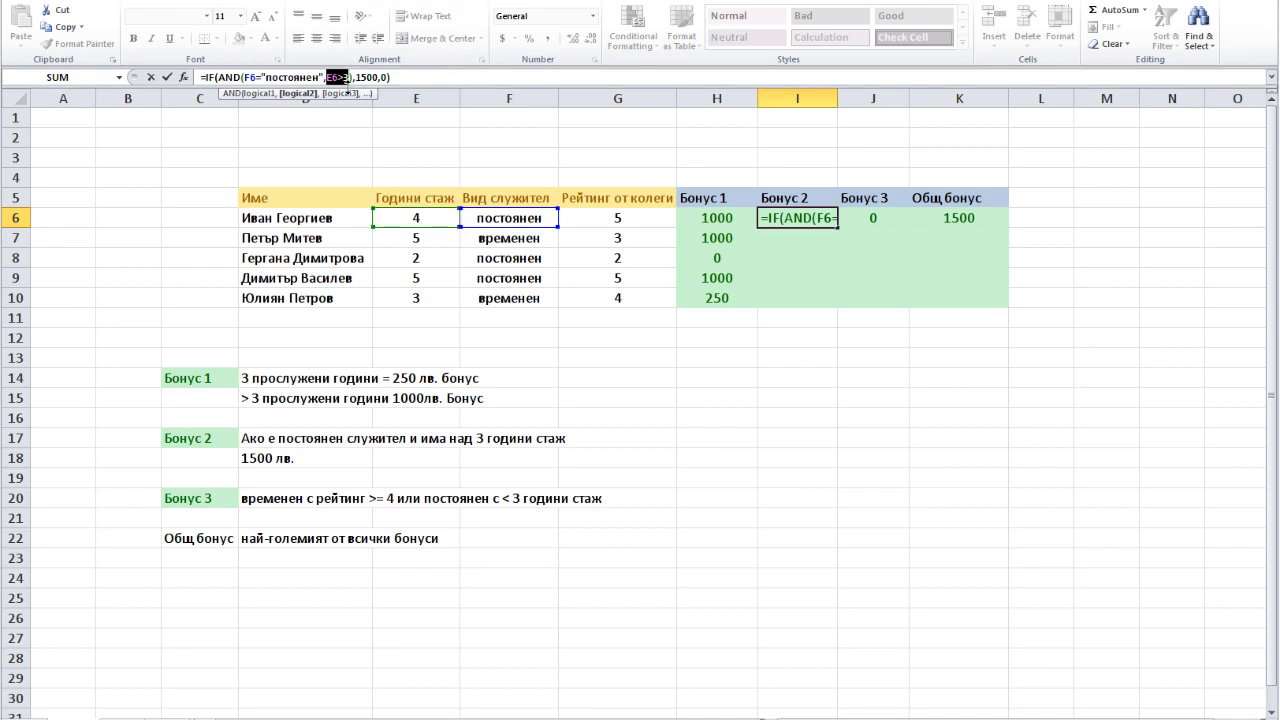
left_click_drag(219, 77, 381, 78)
type("1500")
left_click(382, 78)
type("0")
left_click(229, 80)
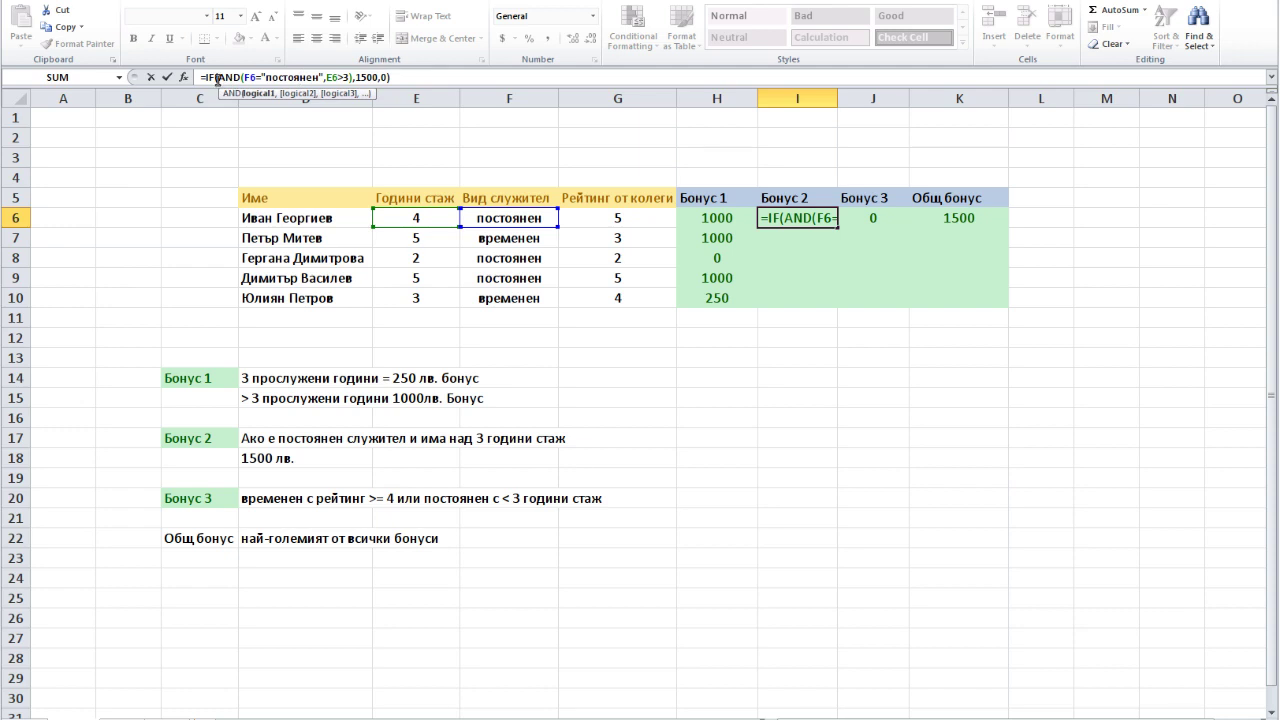
left_click_drag(218, 78, 353, 80)
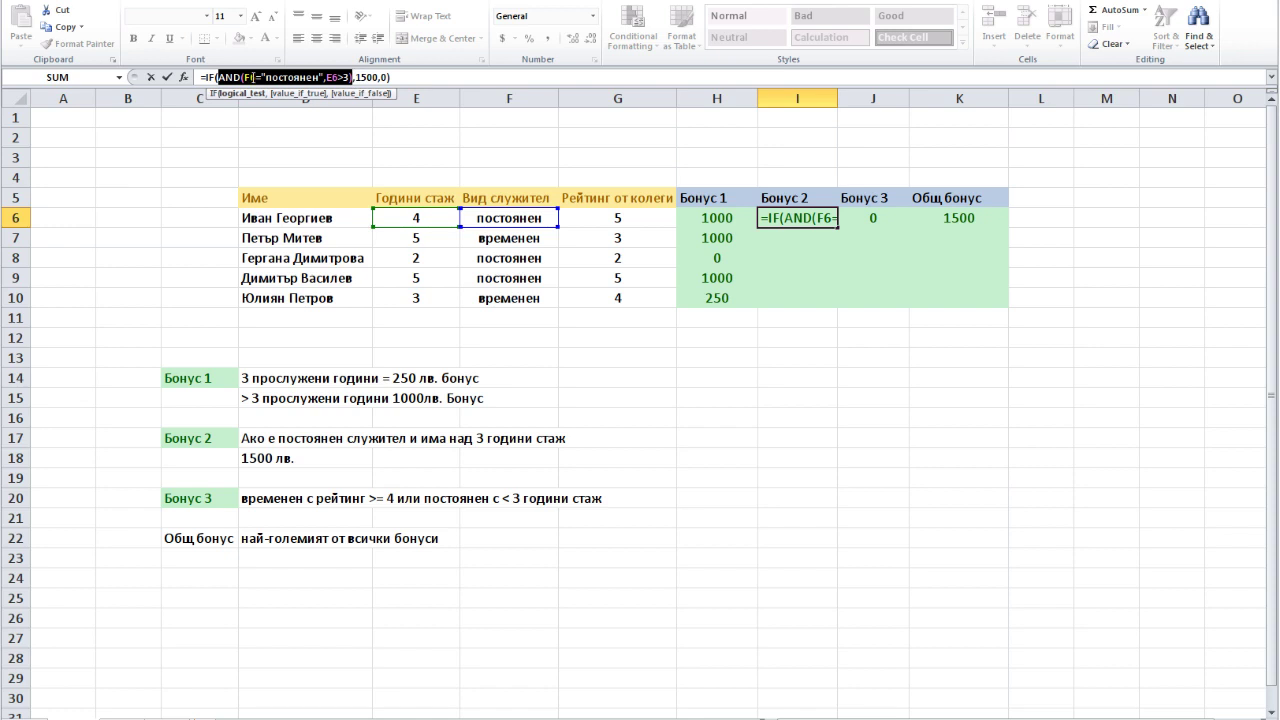
left_click(238, 77)
left_click_drag(221, 80, 355, 82)
double_click(367, 77)
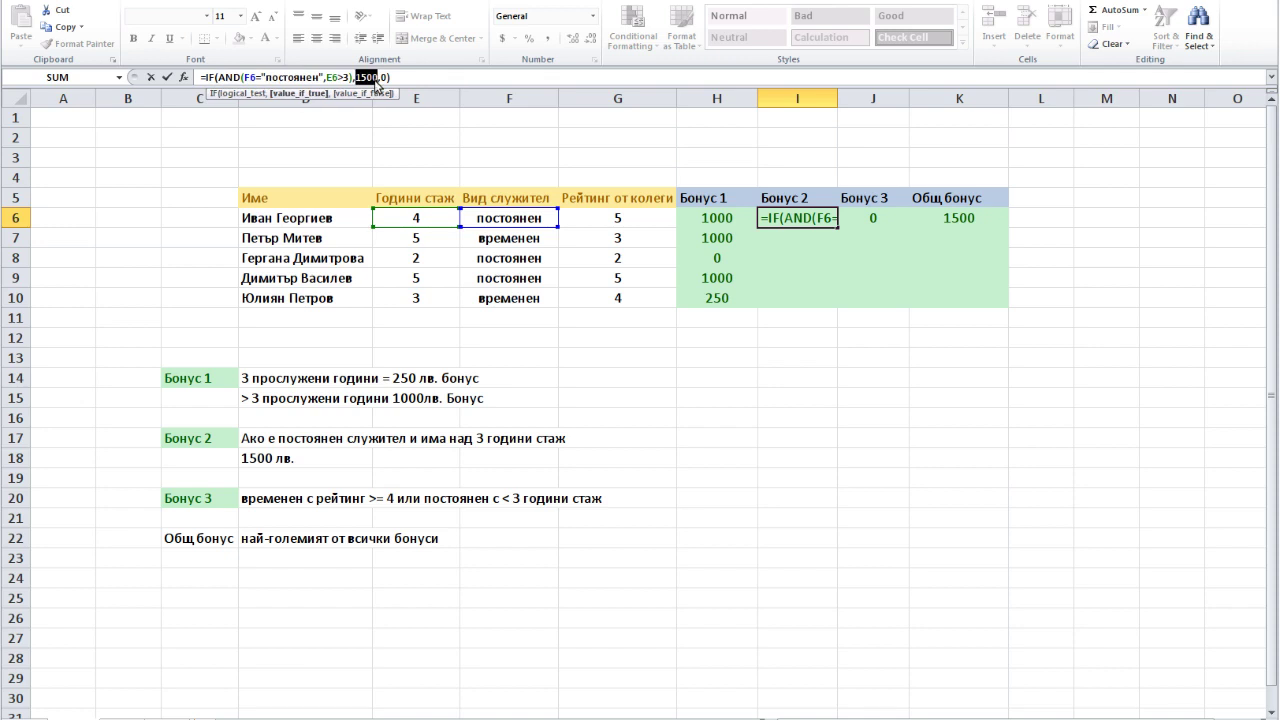
Step: Fill the Бонус 2 formula from I6 down to I10 and check the copied formula in I9
key("ctrl+Return")
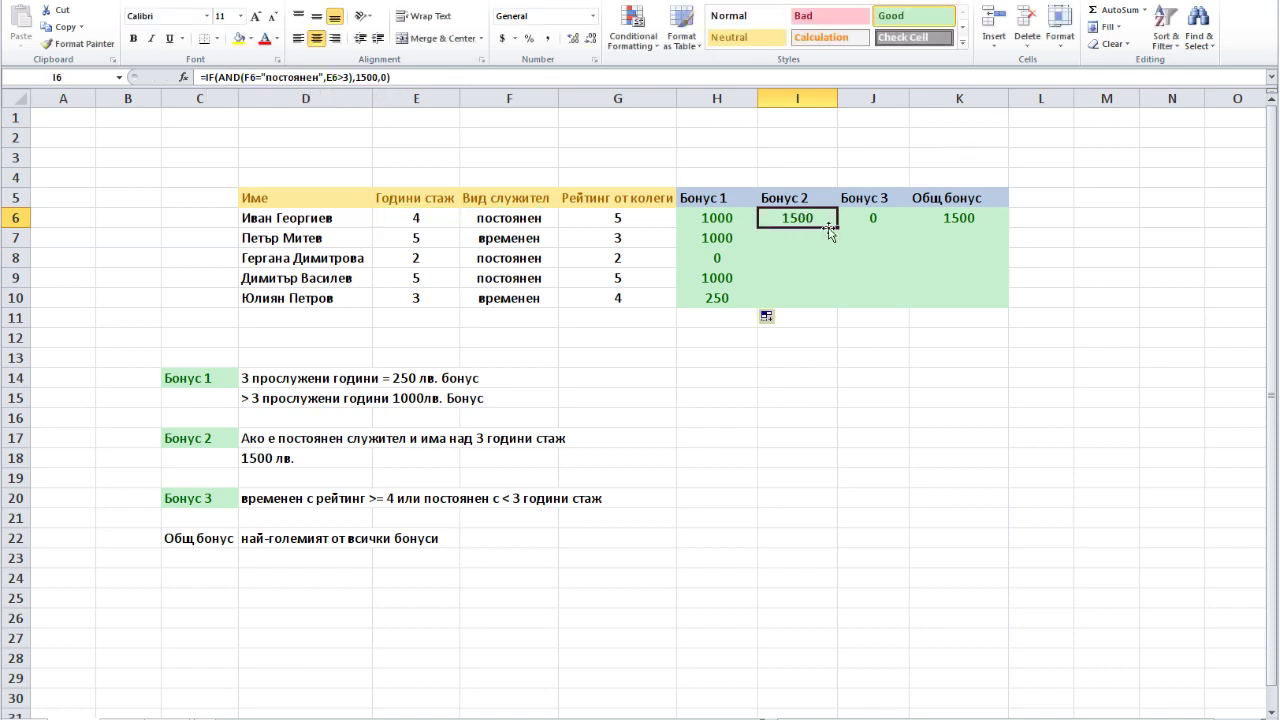
left_click_drag(838, 227, 837, 305)
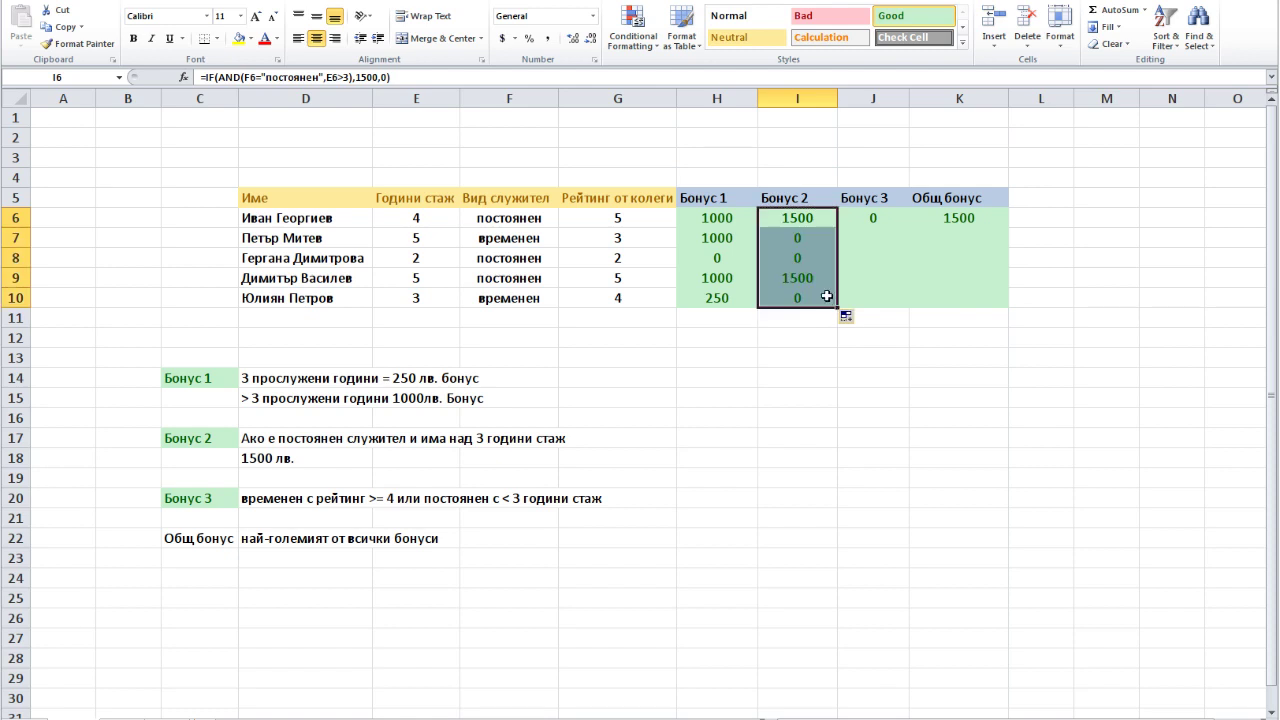
key("Down")
key("Down")
key("Down")
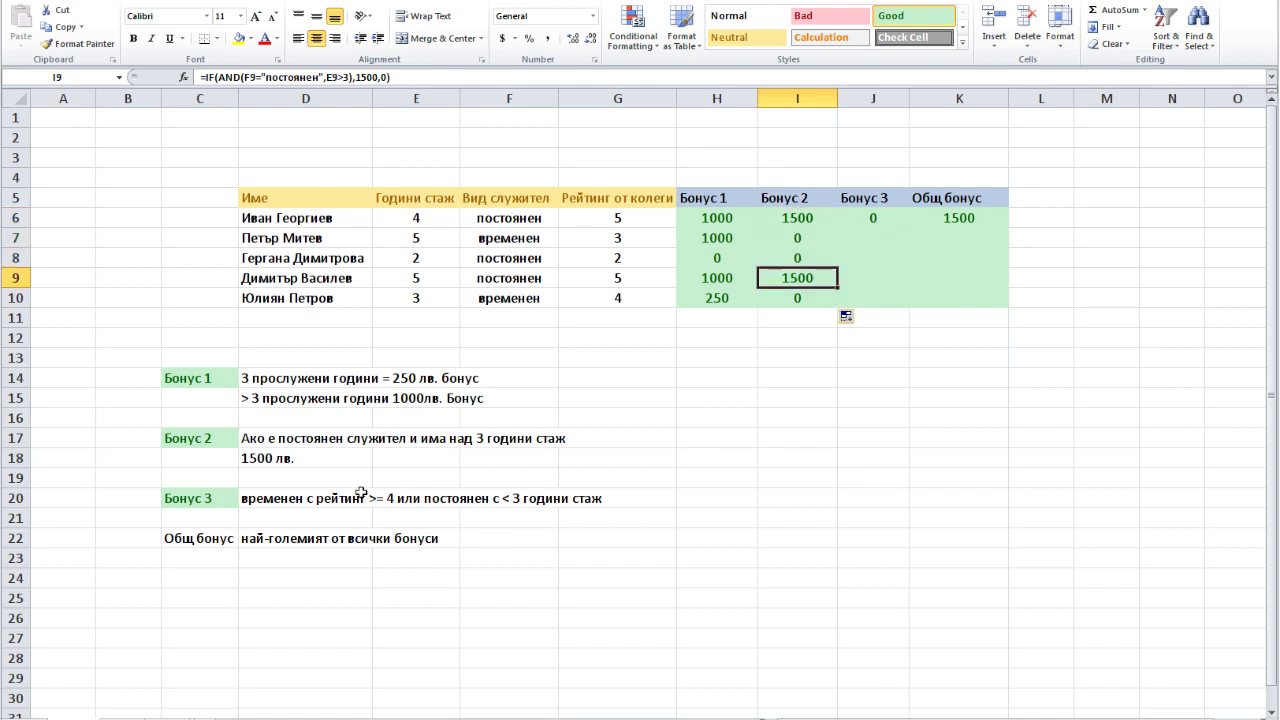
Step: Review the Бонус 3 rule in D20 and add its amount, 500 лв., in D21
left_click(251, 503)
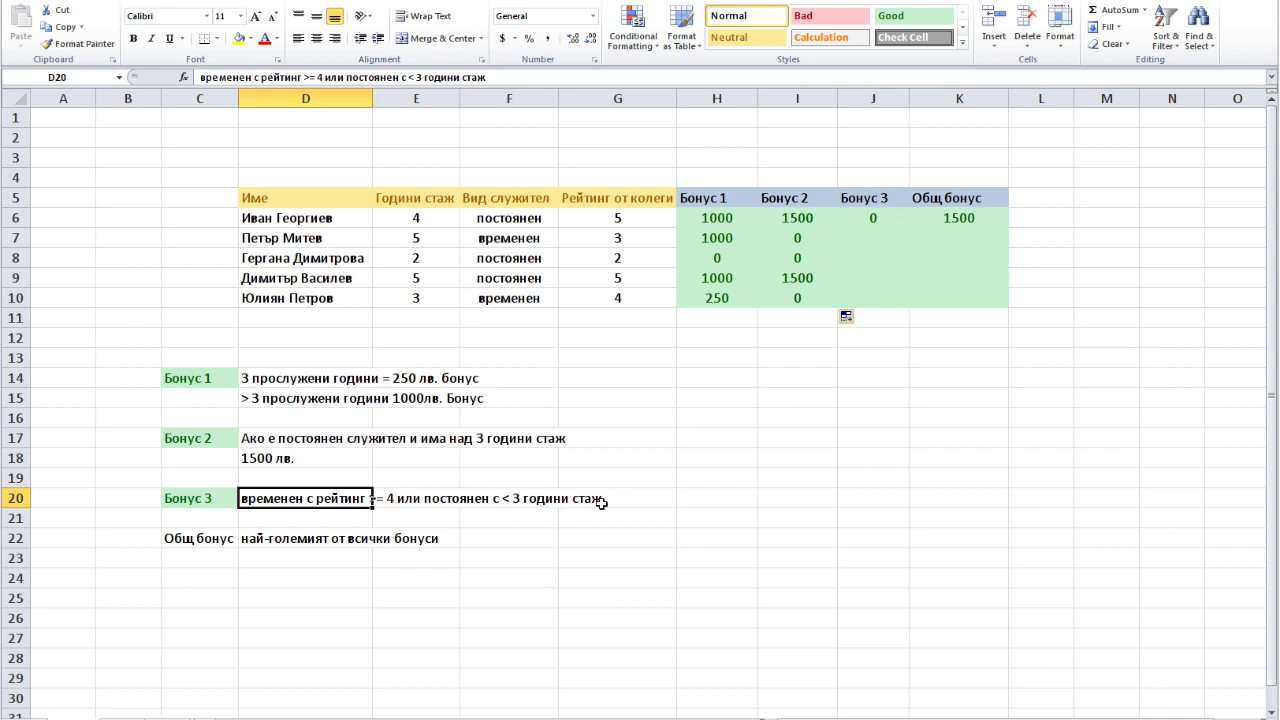
Step: Examine the two AND conditions in the Бонус 3 formula in J6: временен with rating >=4, and постоянен with under 3 years
left_click(857, 219)
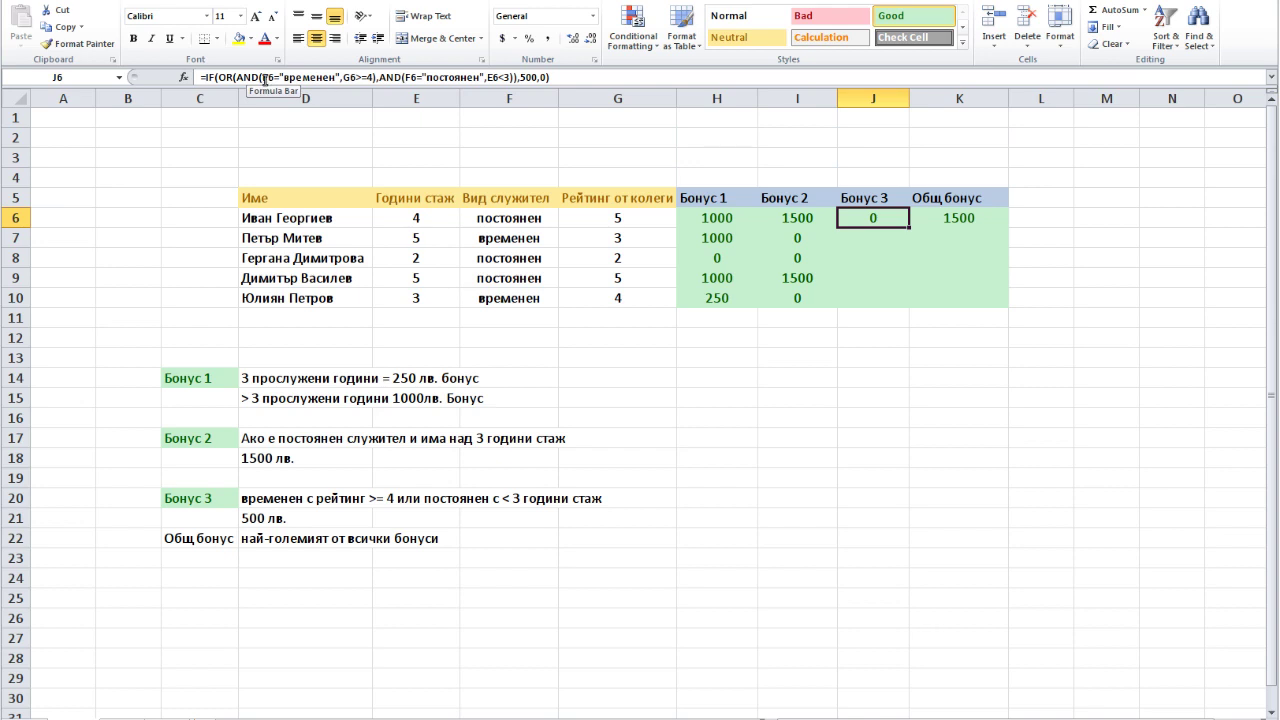
left_click_drag(265, 77, 373, 77)
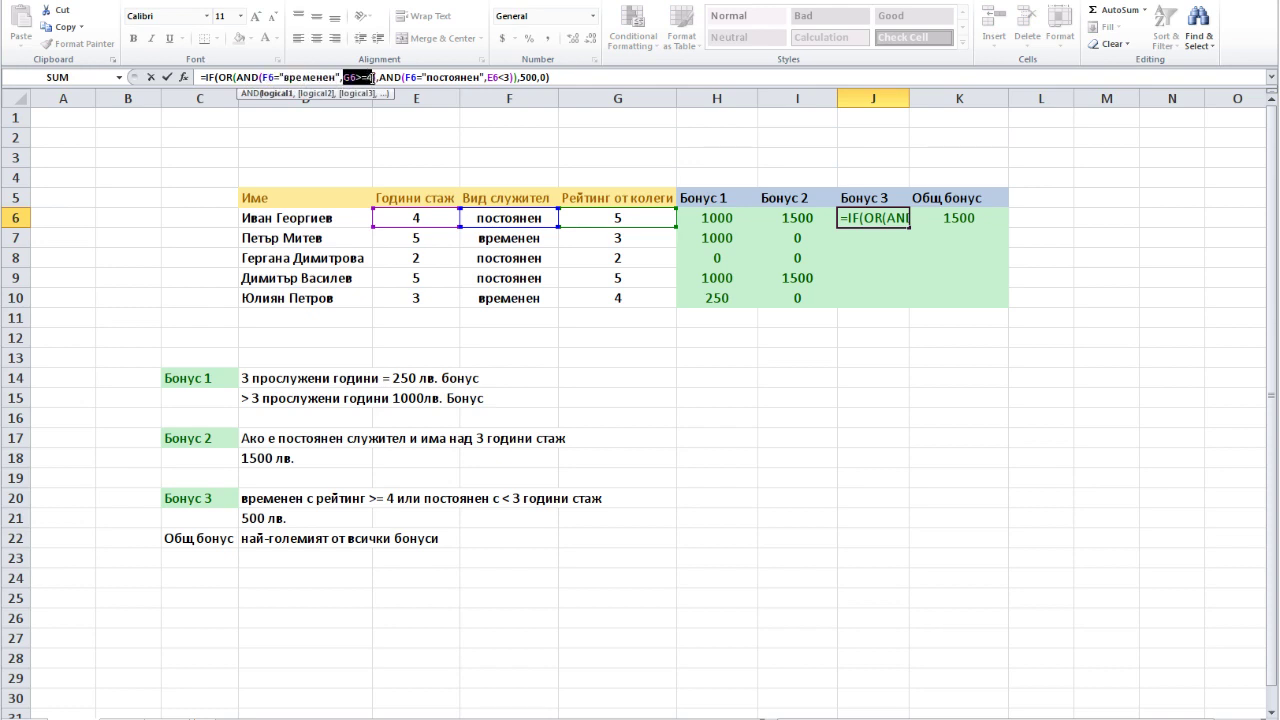
left_click(376, 77)
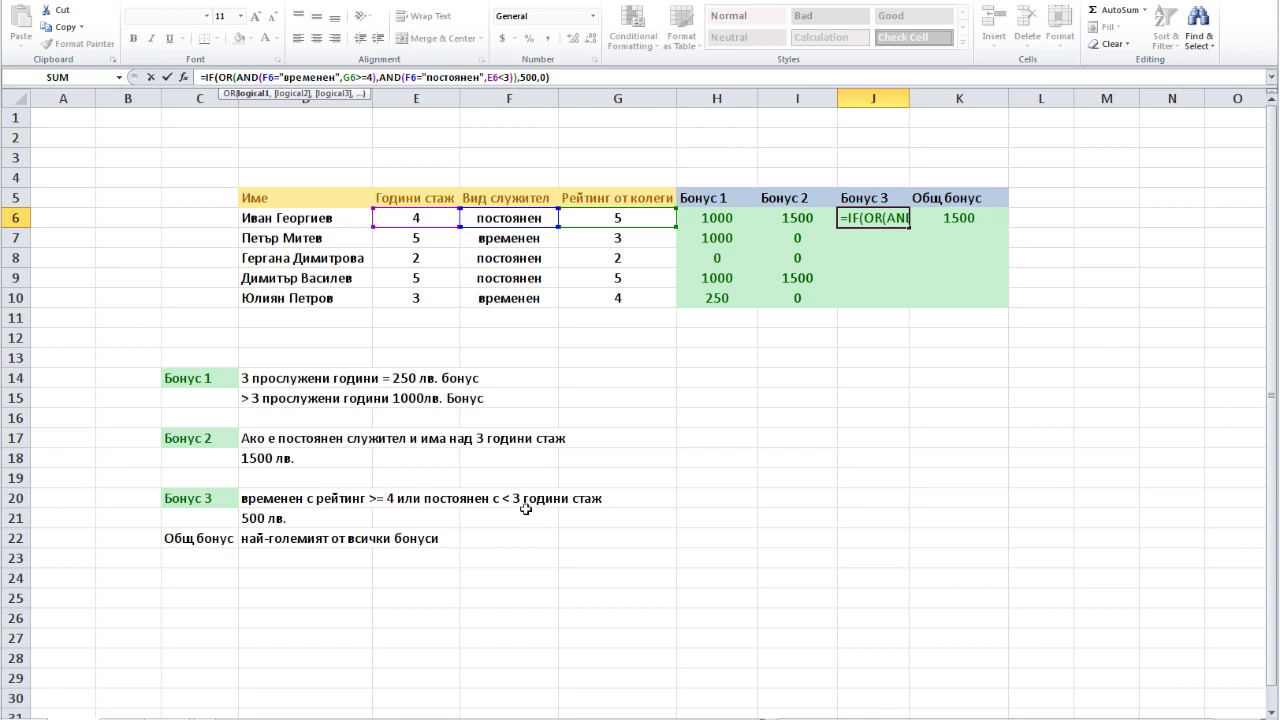
left_click(410, 77)
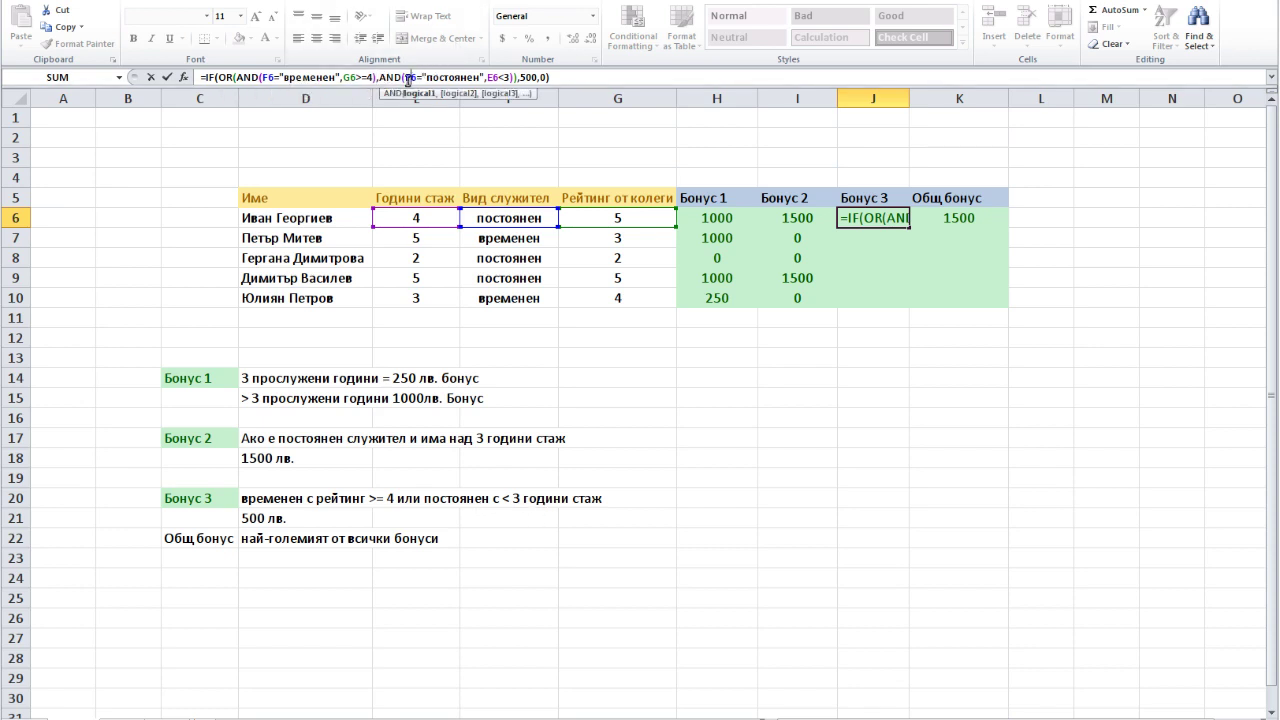
left_click_drag(405, 77, 511, 78)
left_click_drag(380, 77, 509, 78)
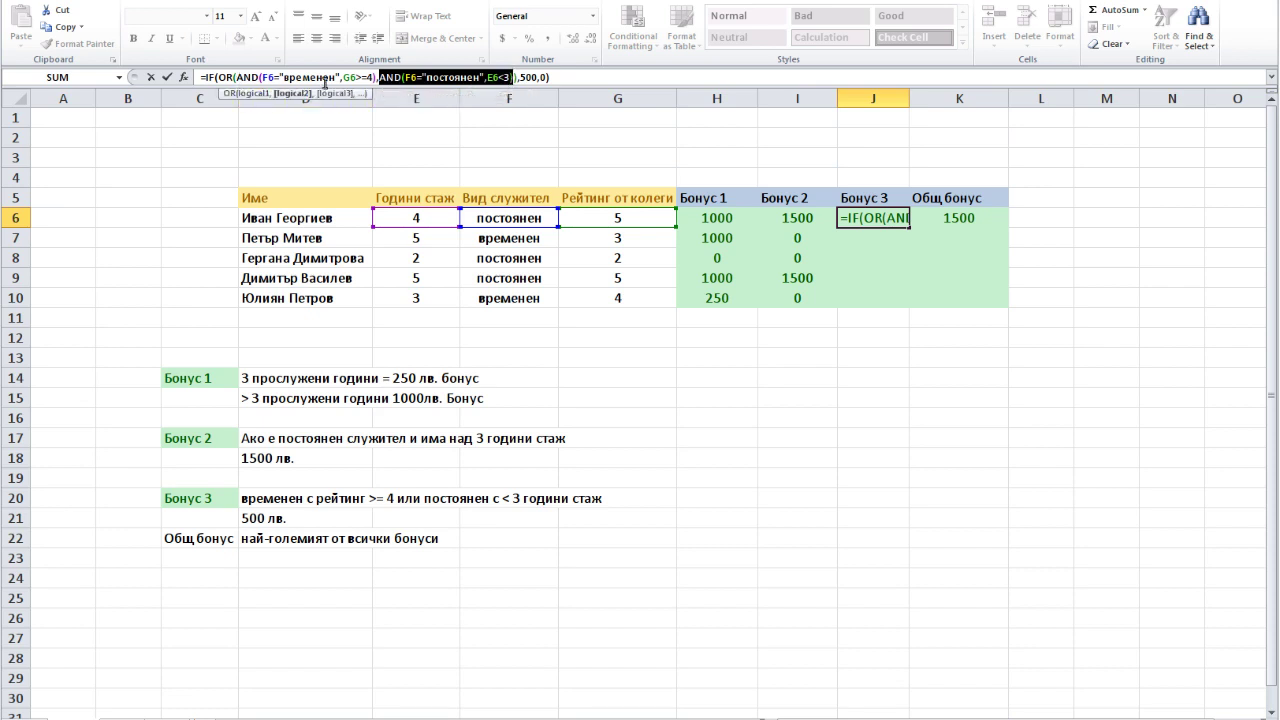
Step: Examine how OR joins the two AND conditions as the IF test in J6, and its 500 and 0 results
left_click_drag(372, 78, 226, 80)
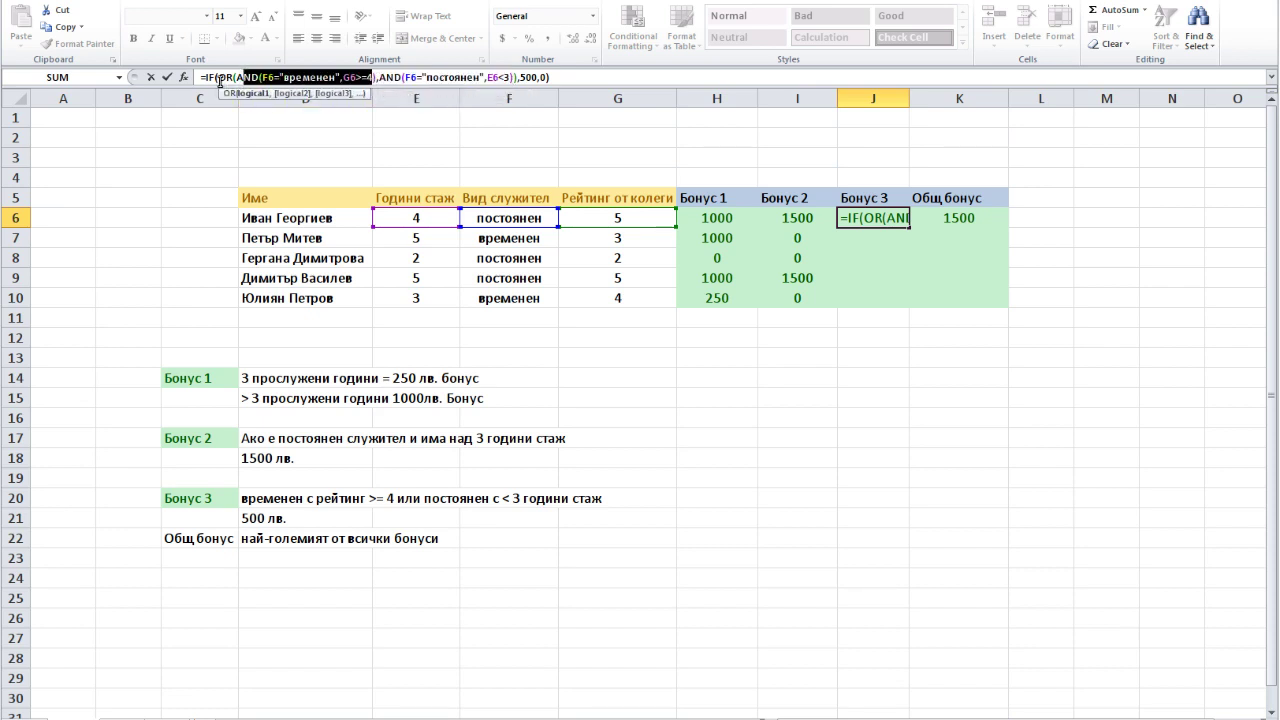
left_click(512, 80)
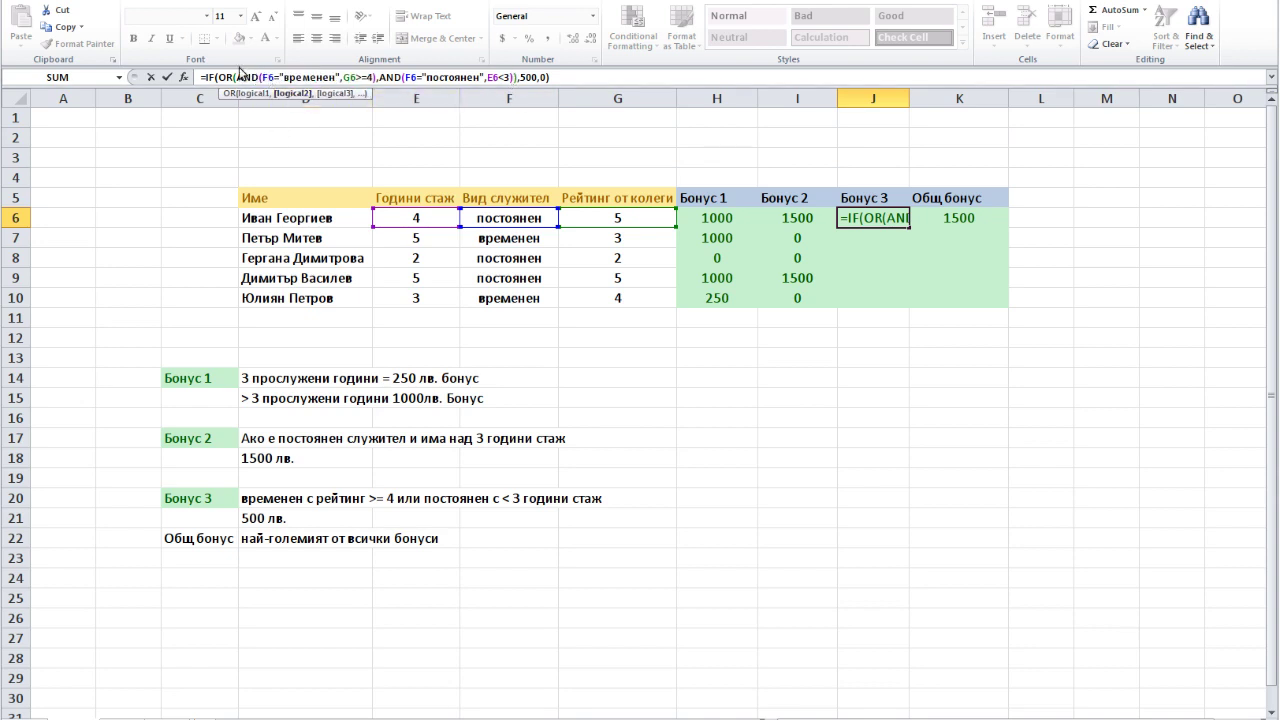
left_click(236, 78)
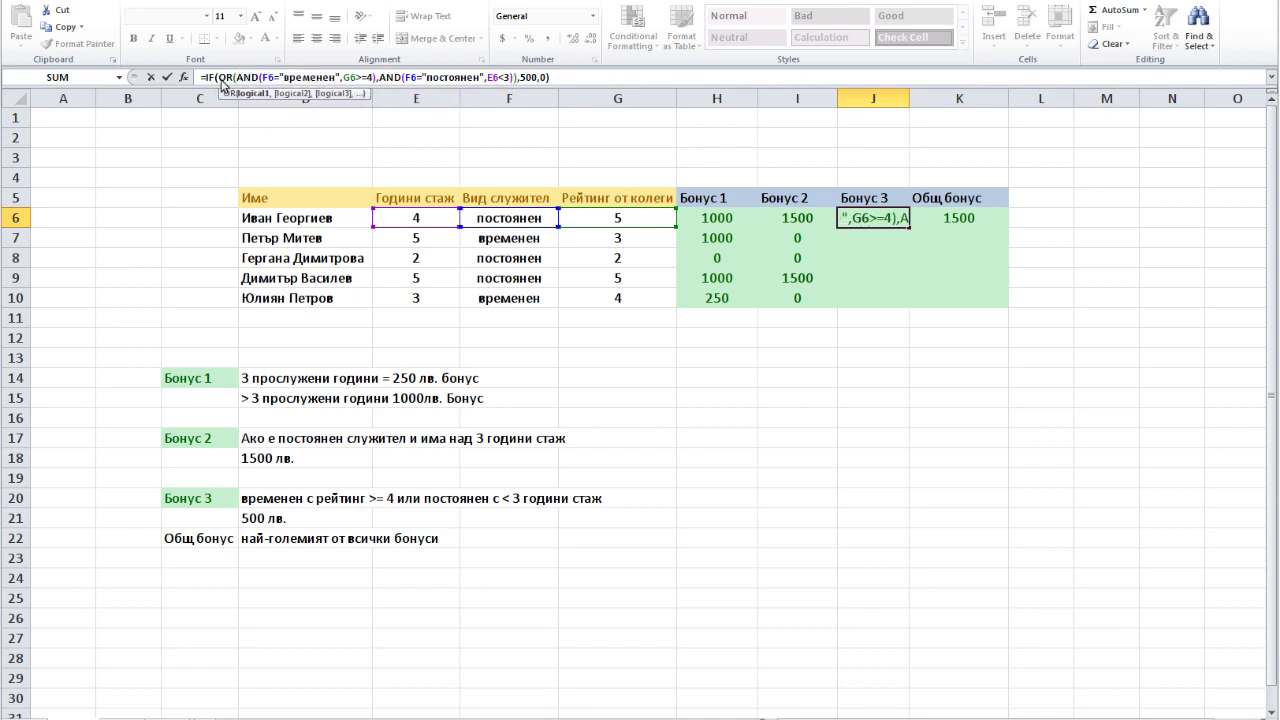
left_click_drag(220, 79, 513, 80)
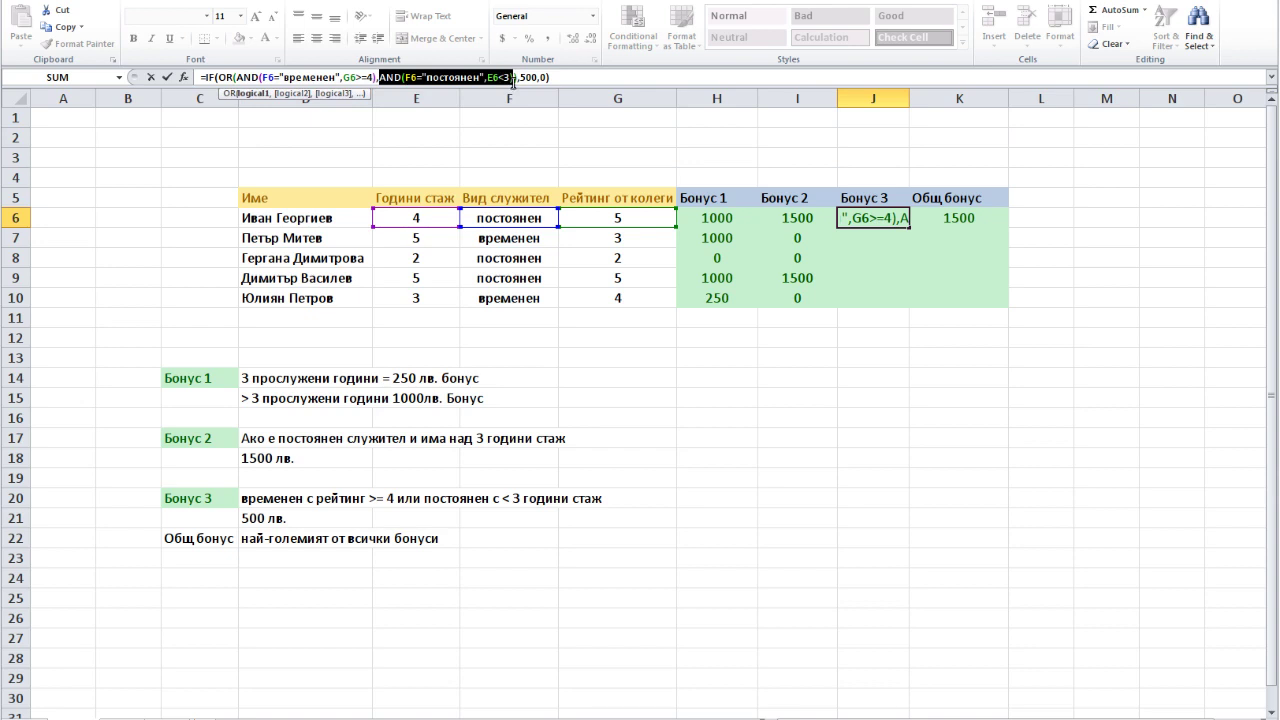
left_click_drag(219, 78, 511, 78)
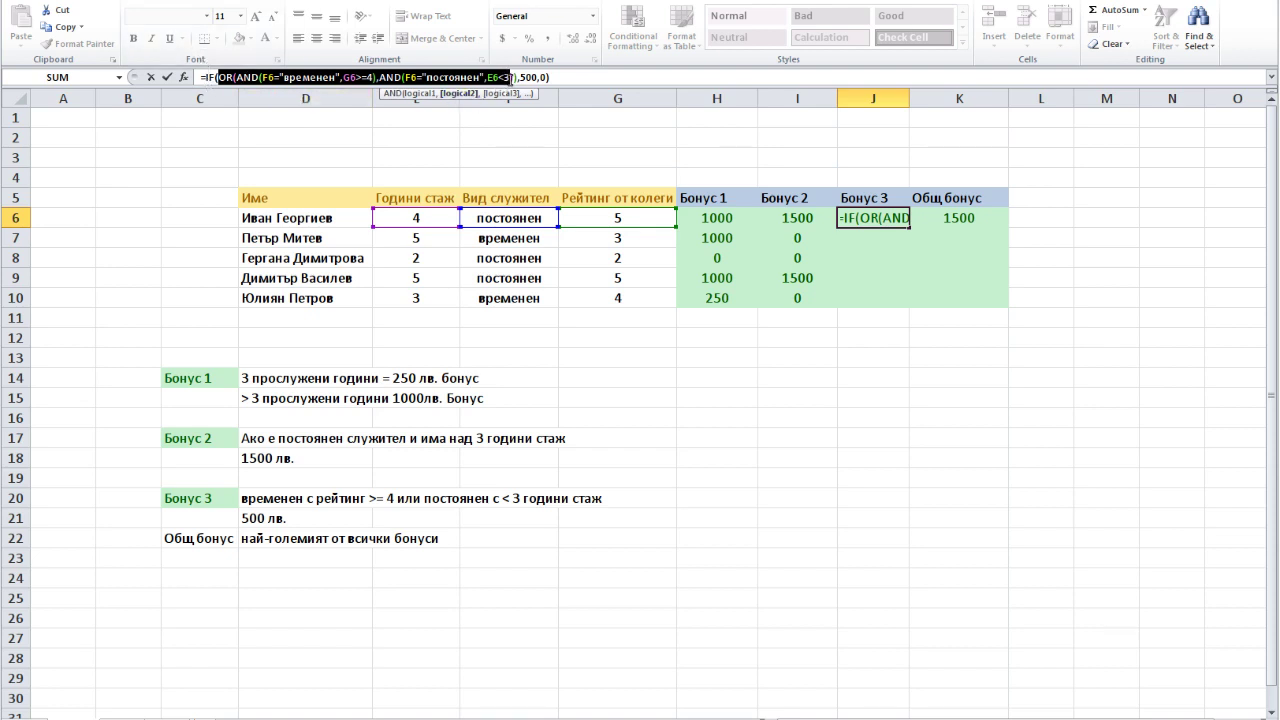
double_click(524, 77)
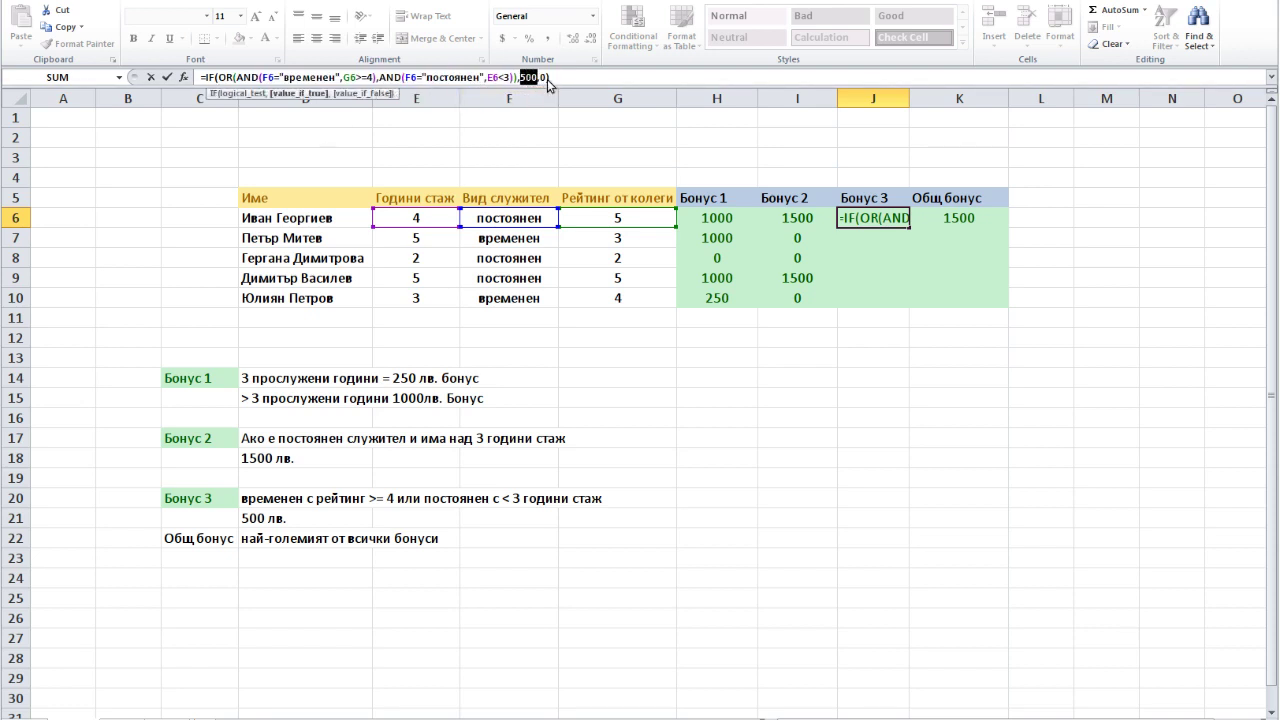
left_click(563, 77)
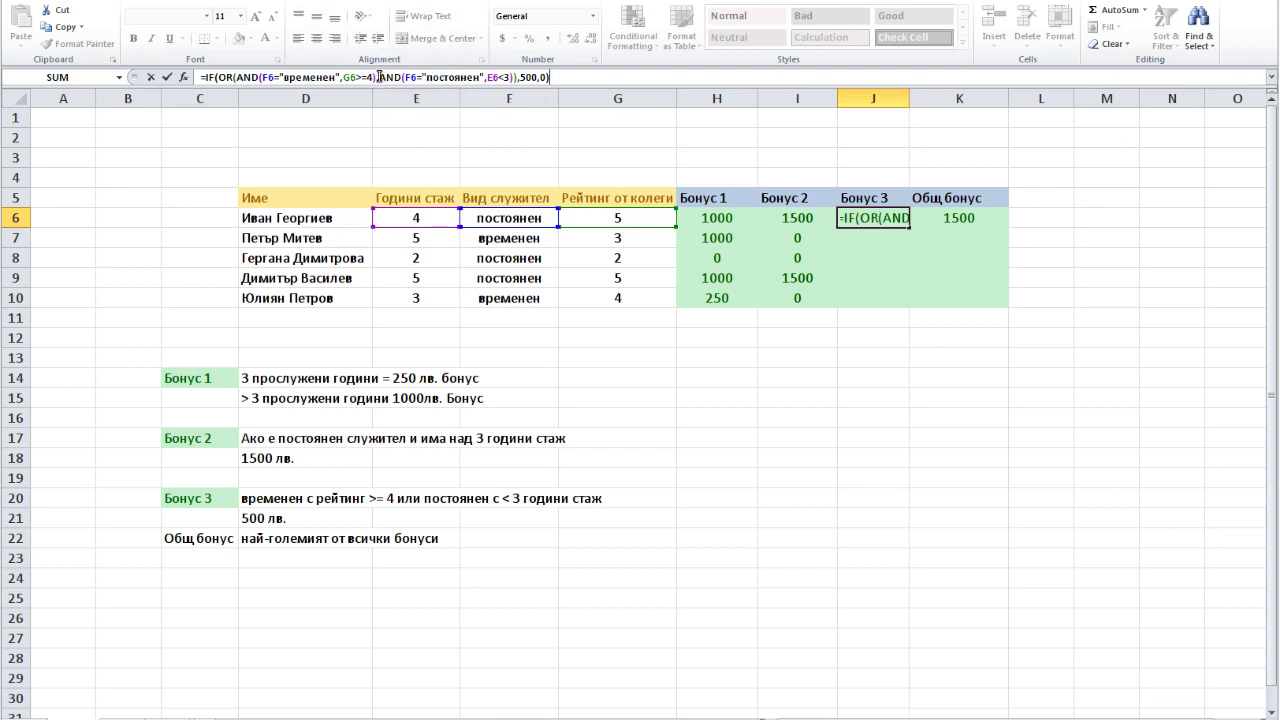
Step: Evaluate the постоянен and временен AND conditions separately inside the J6 formula, leaving the formula unedited
left_click_drag(381, 82, 504, 80)
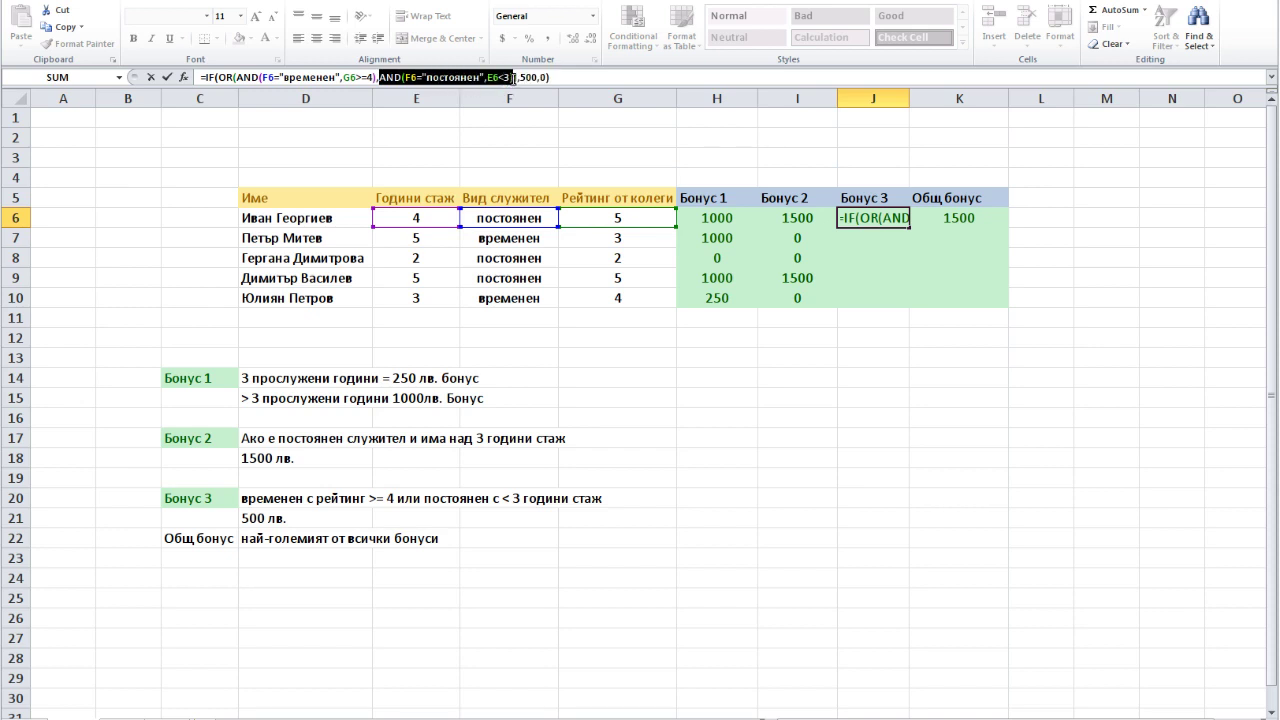
left_click_drag(513, 78, 375, 80)
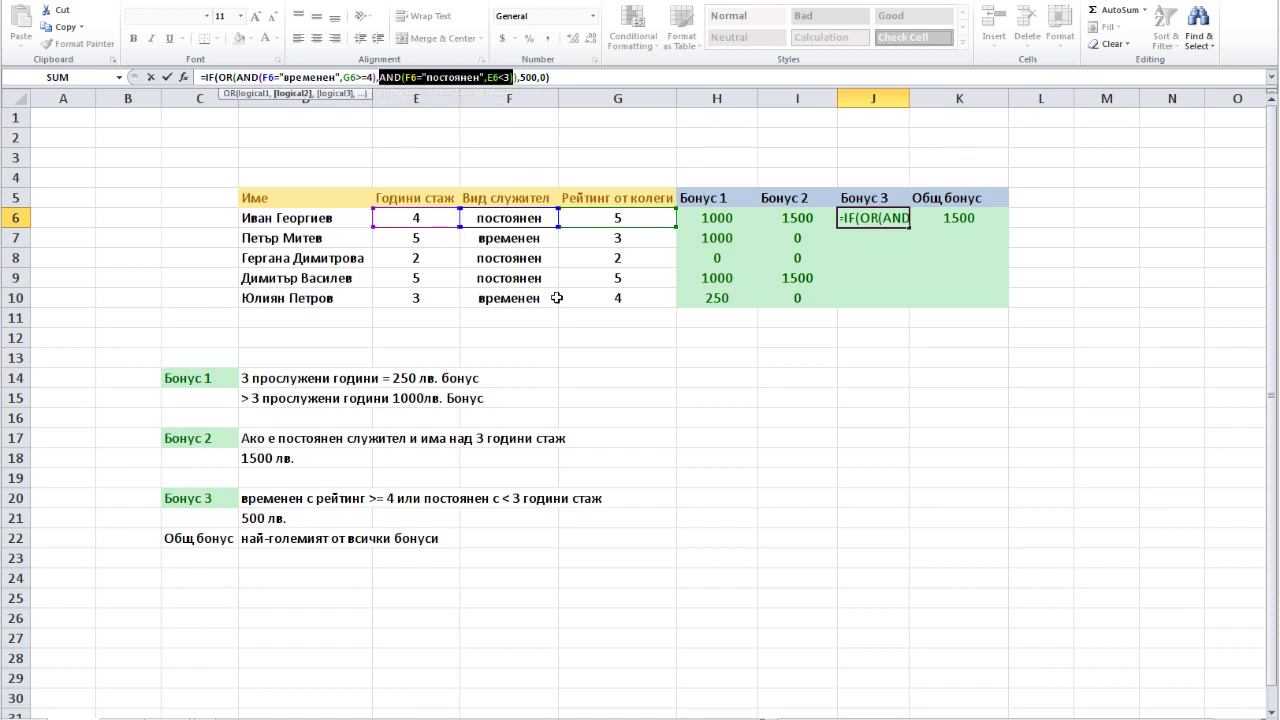
key("F9")
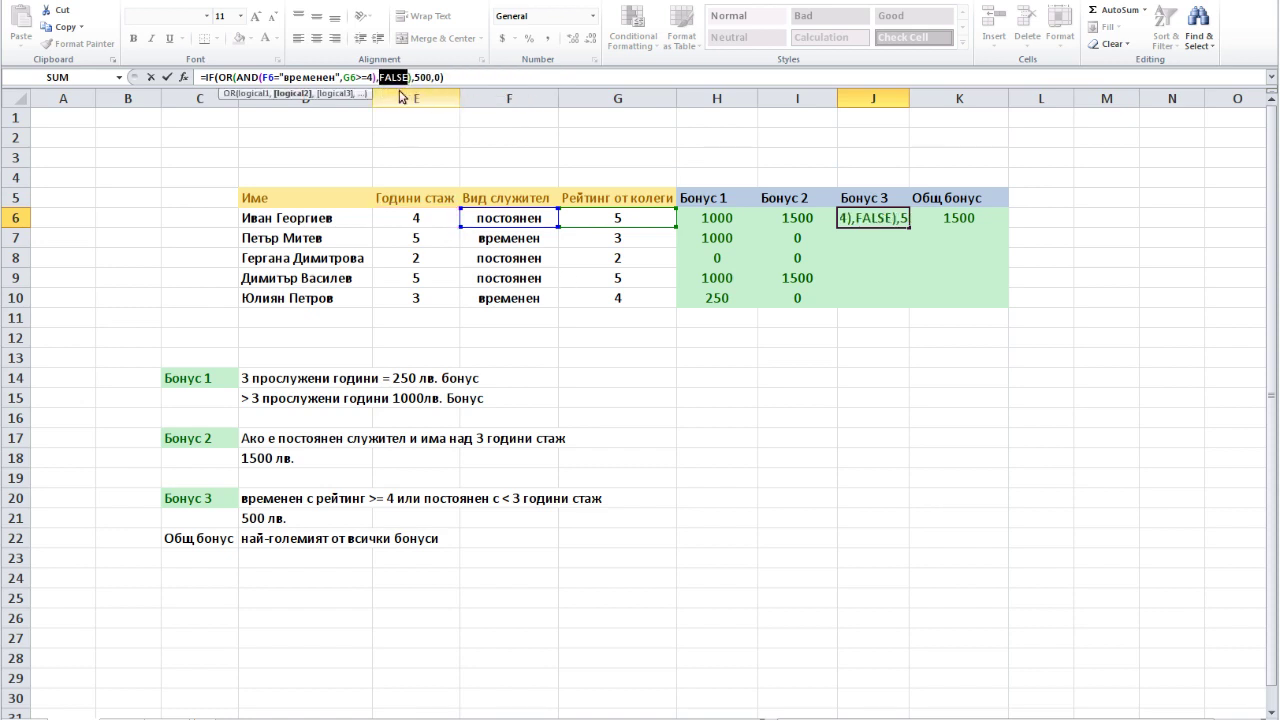
key("Escape")
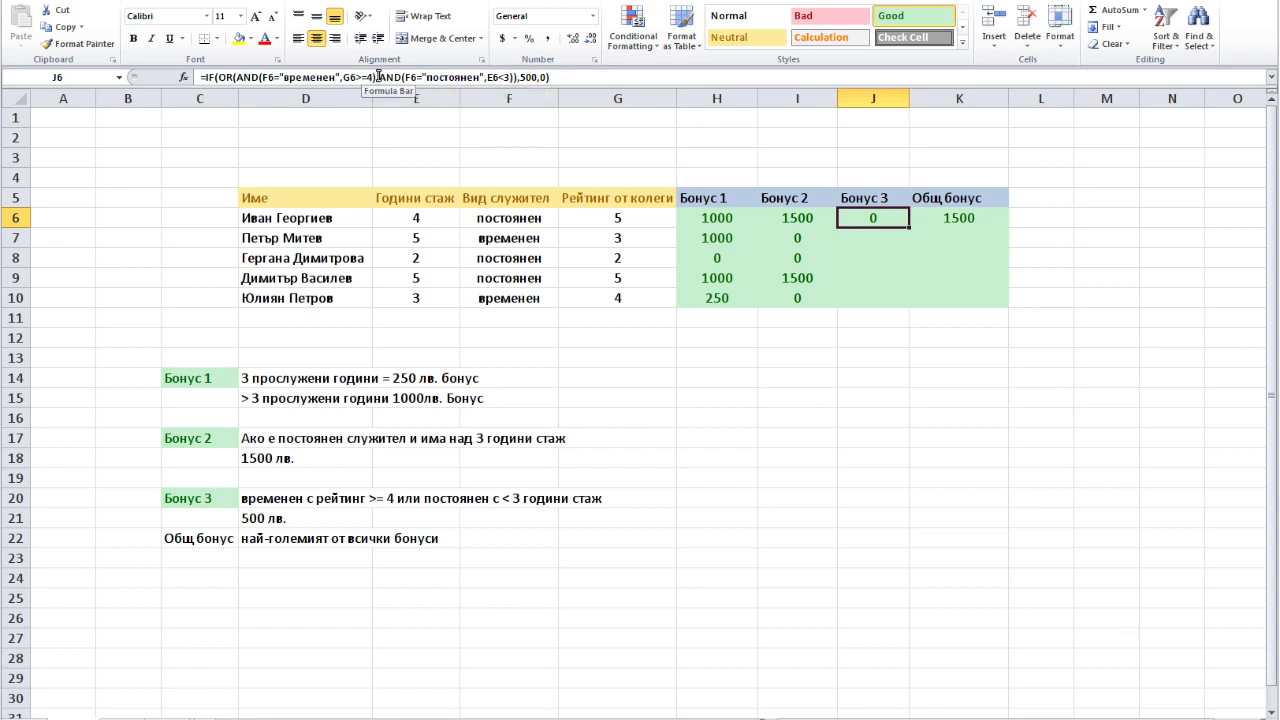
left_click_drag(375, 77, 238, 80)
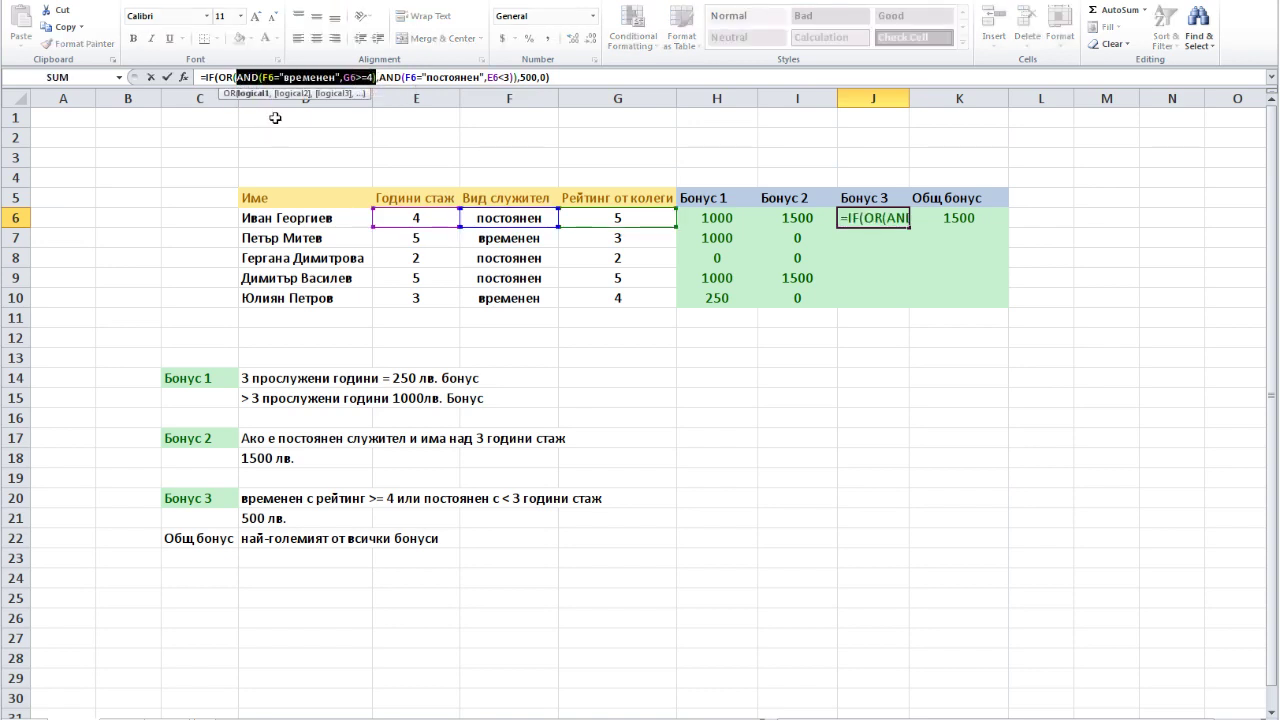
key("F9")
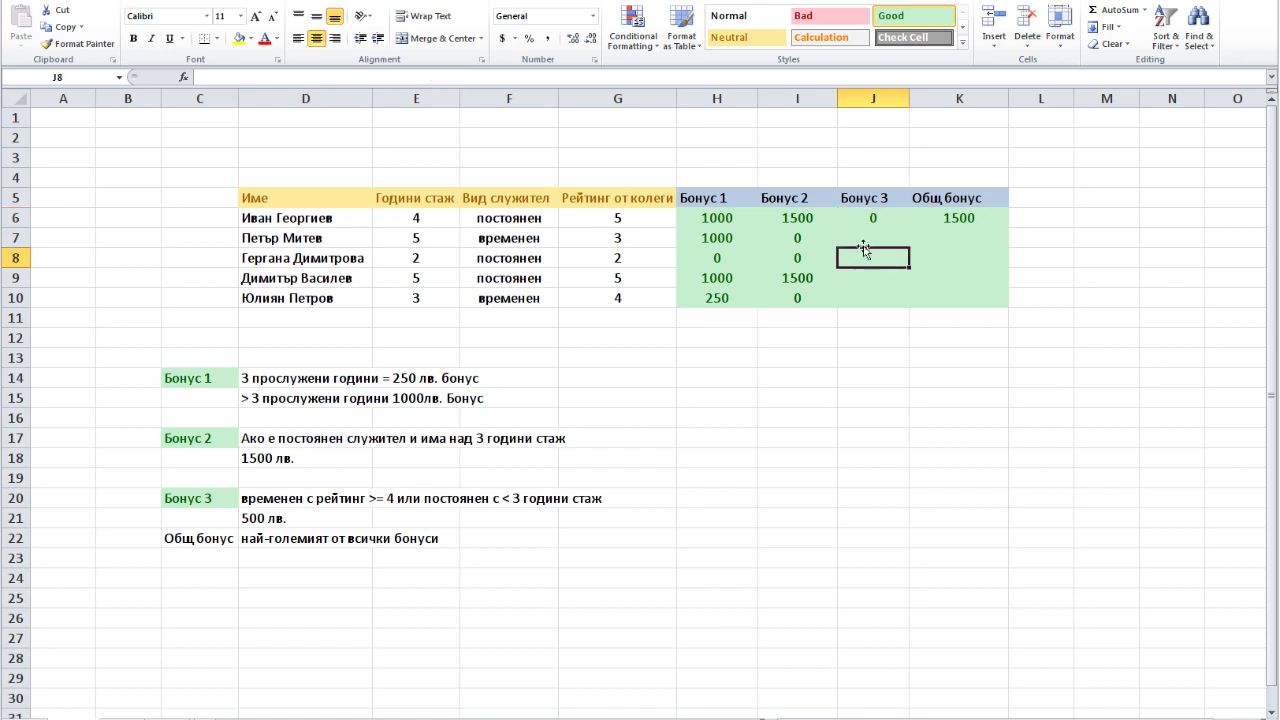
Step: Fill the Бонус 3 formula from J6 down to J10 and evaluate the постоянен AND condition in J8 without keeping the evaluation
left_click_drag(907, 227, 906, 306)
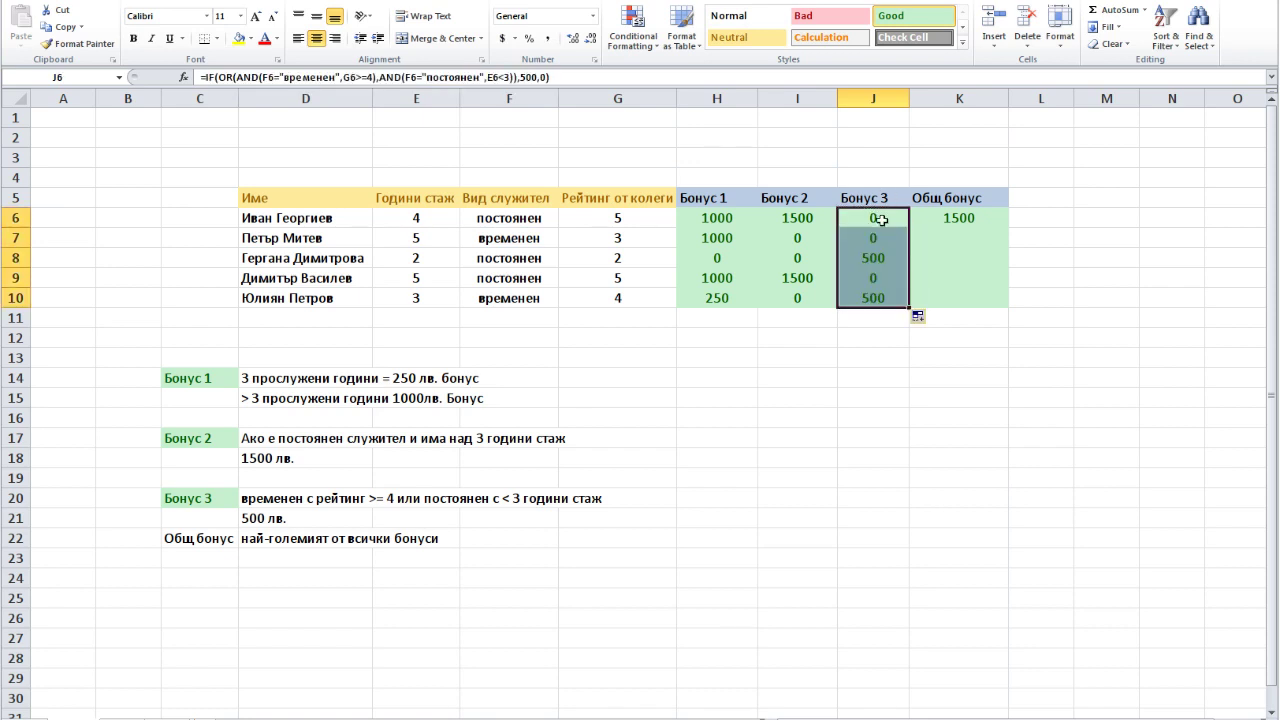
left_click(880, 256)
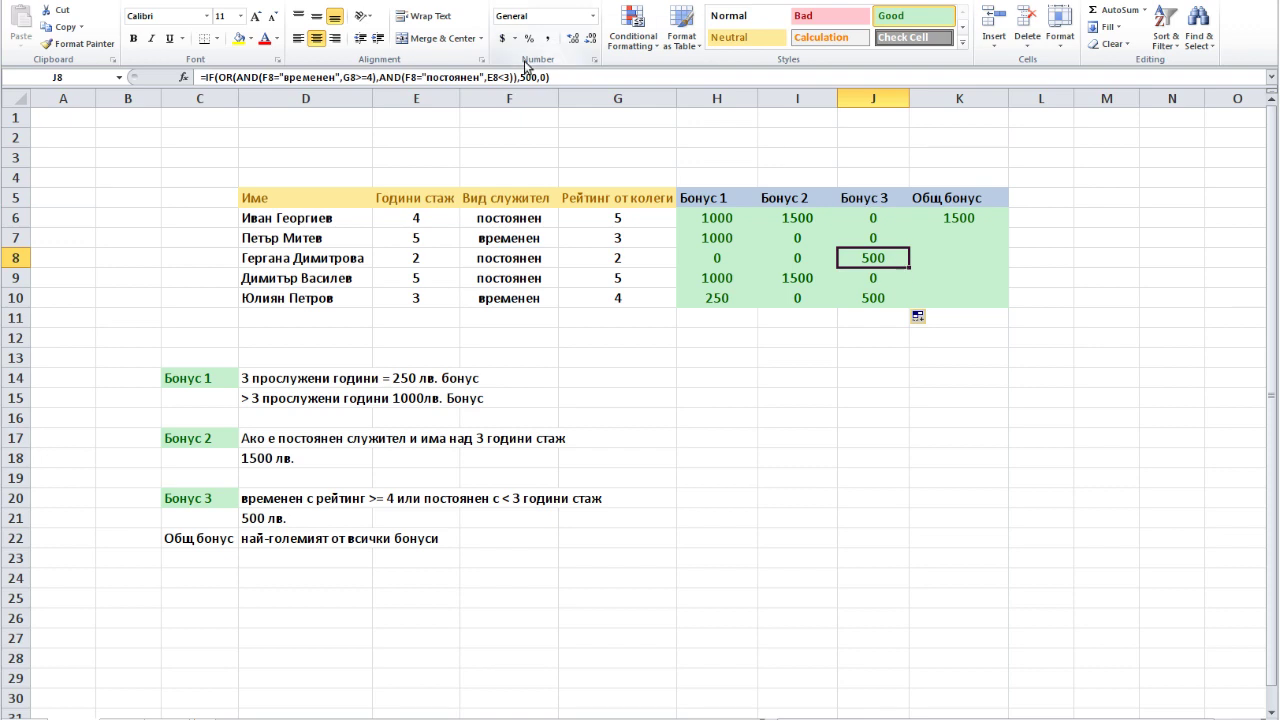
left_click_drag(380, 77, 511, 78)
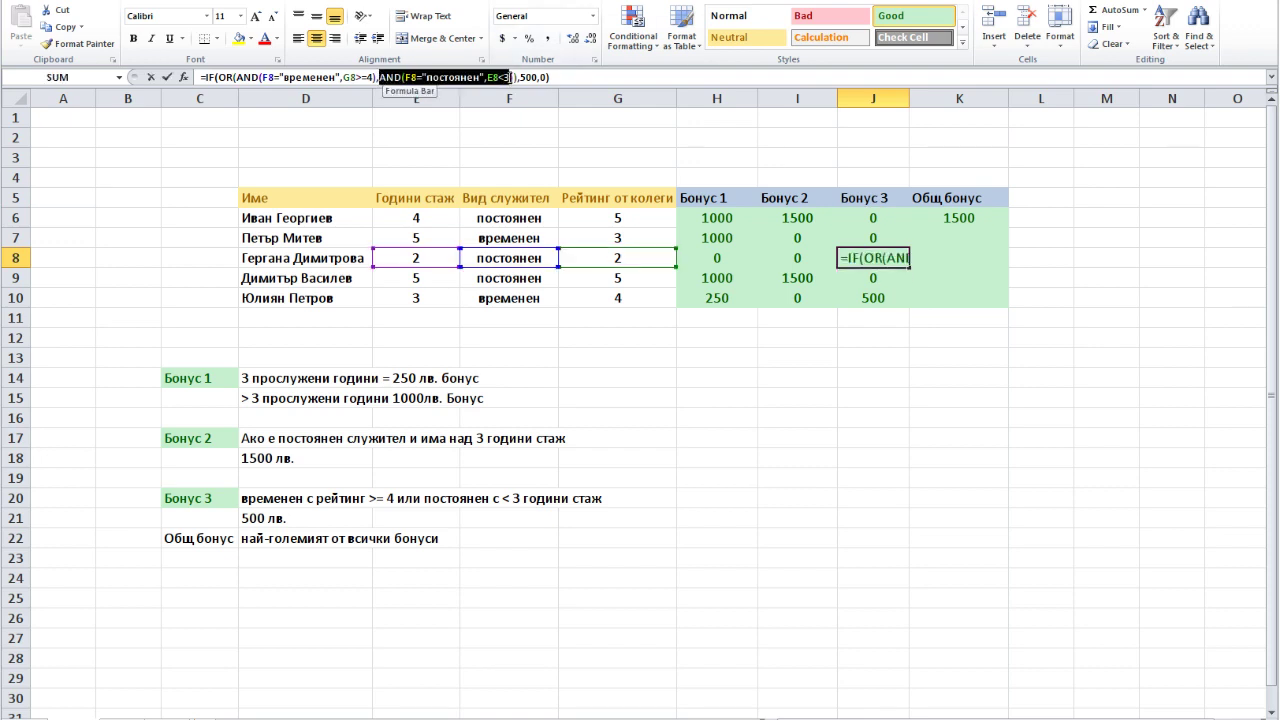
key("F9")
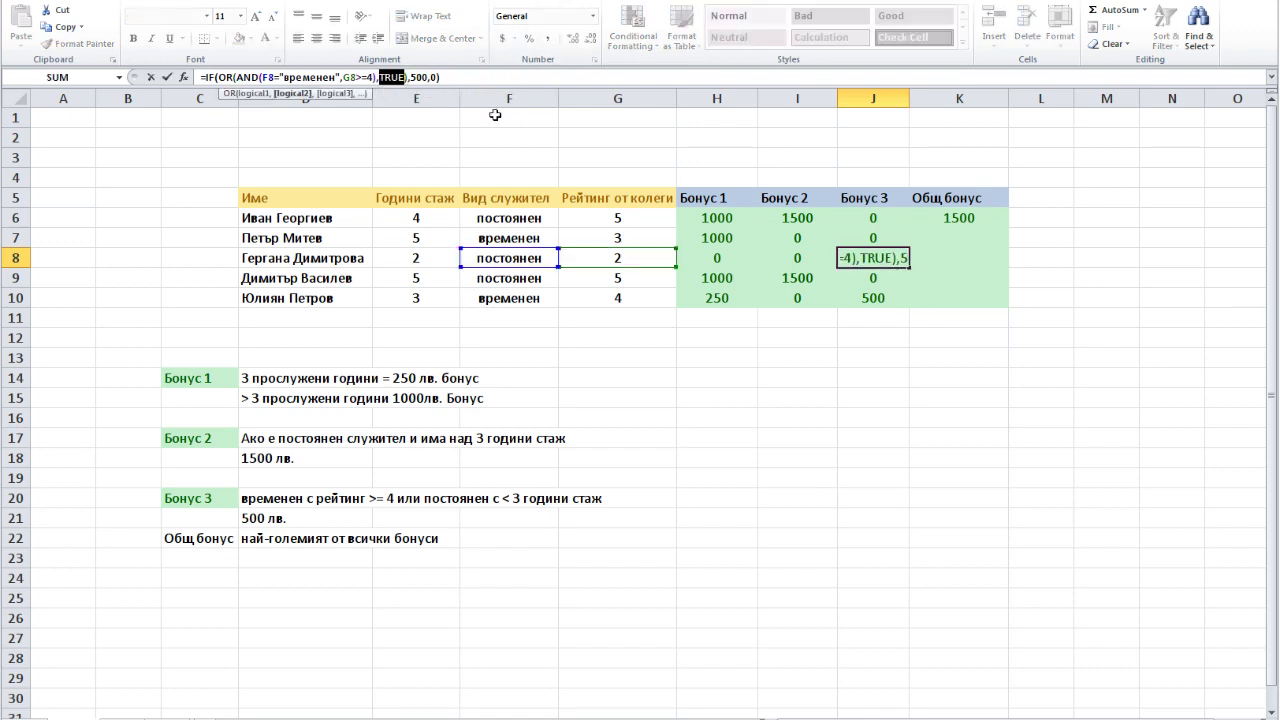
key("Escape")
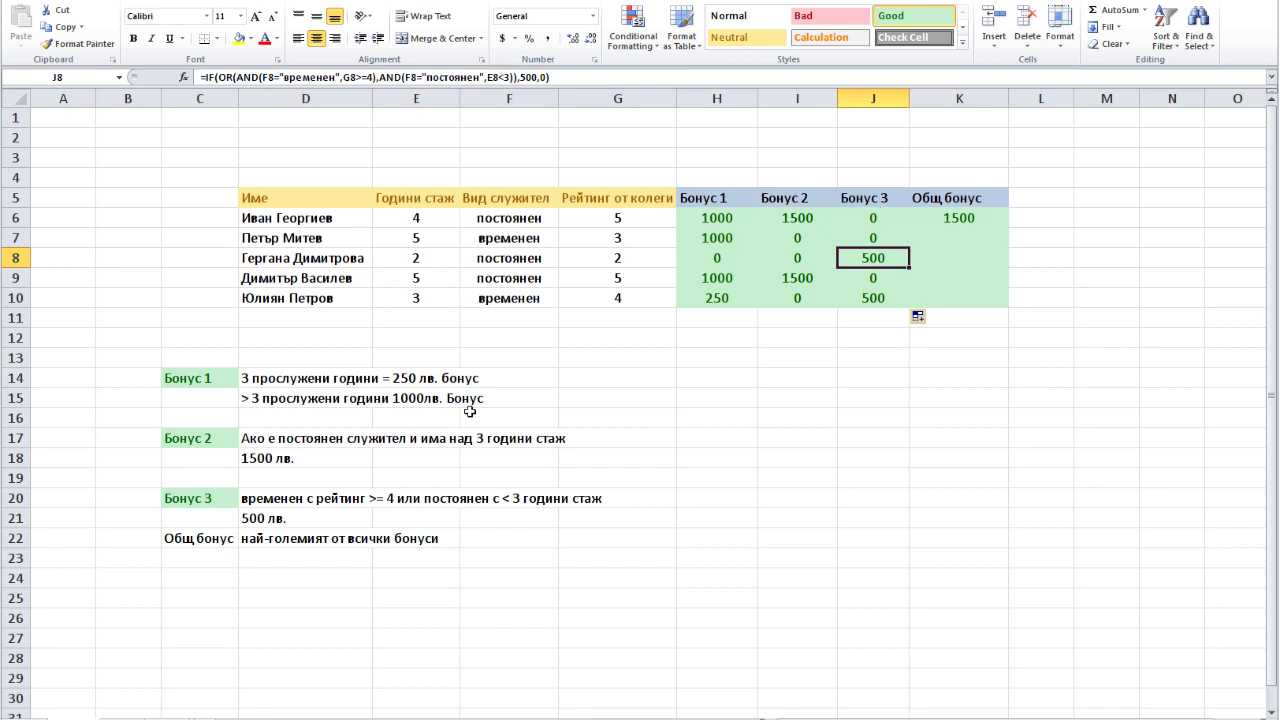
Step: Fill the Общ бонус formula =MAX(H6:J6) from K6 down to K10 and check the copied formula in K10
left_click(940, 214)
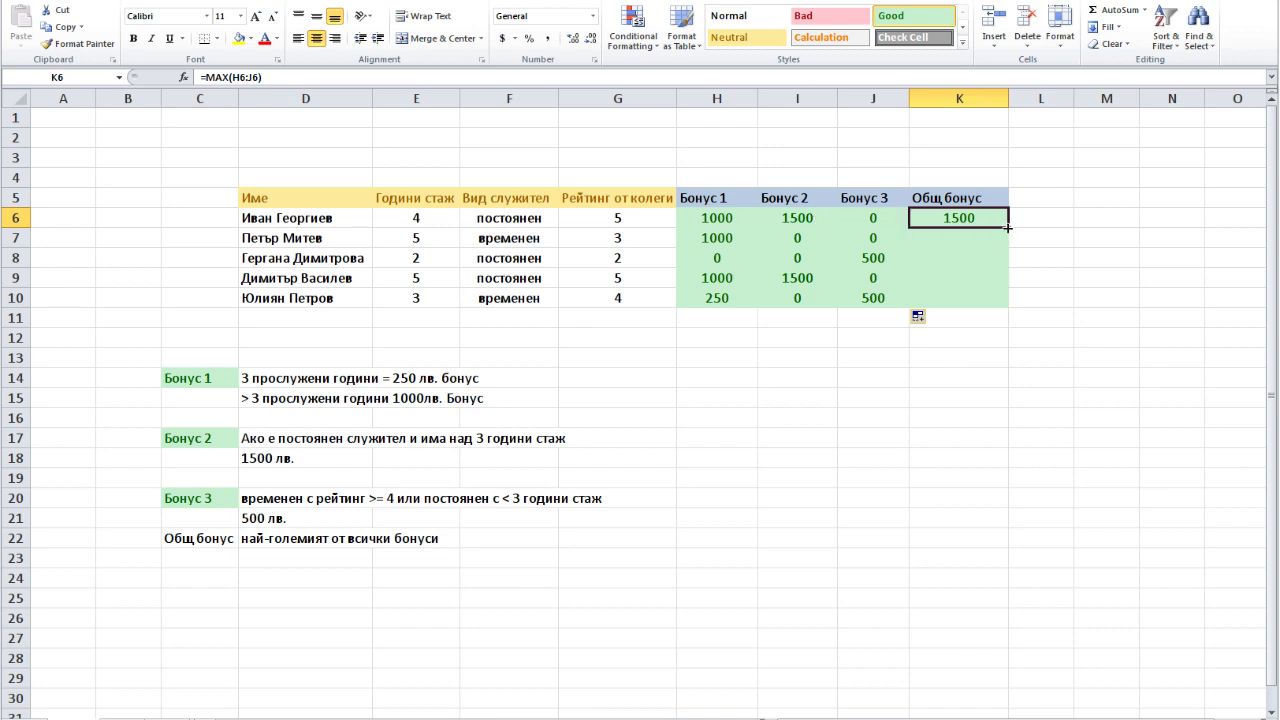
left_click_drag(1008, 228, 1006, 306)
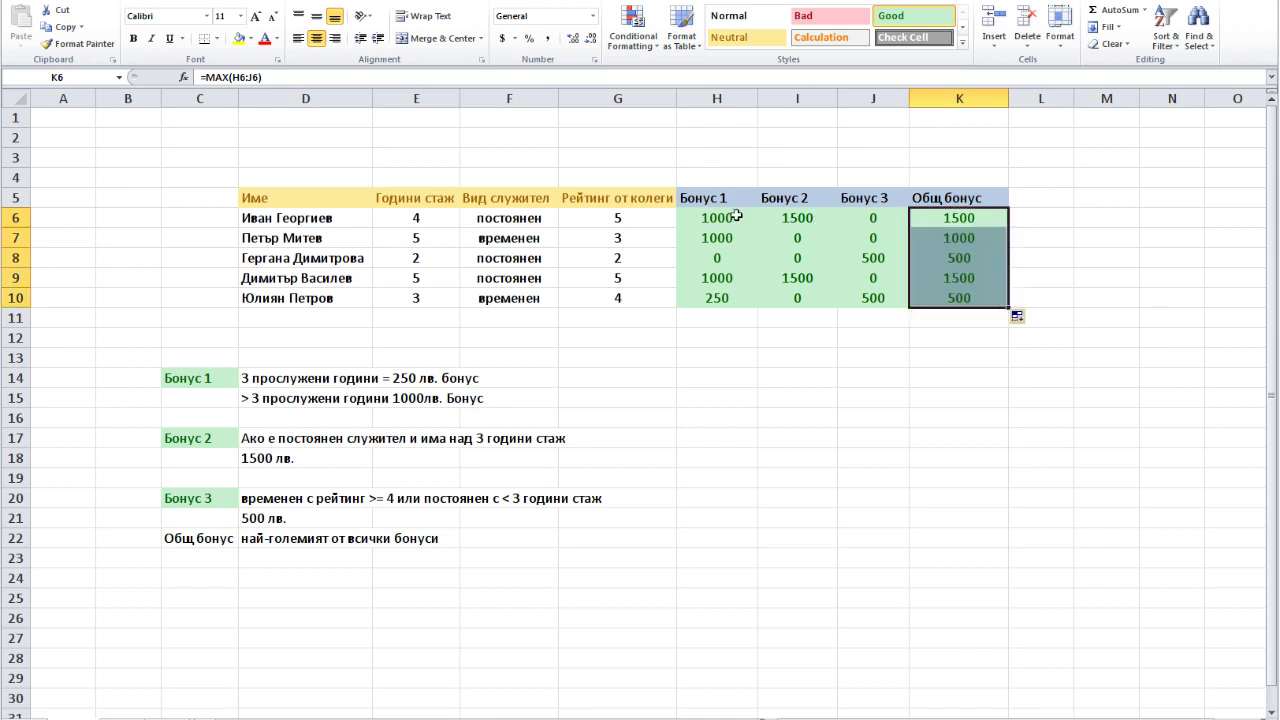
left_click(942, 298)
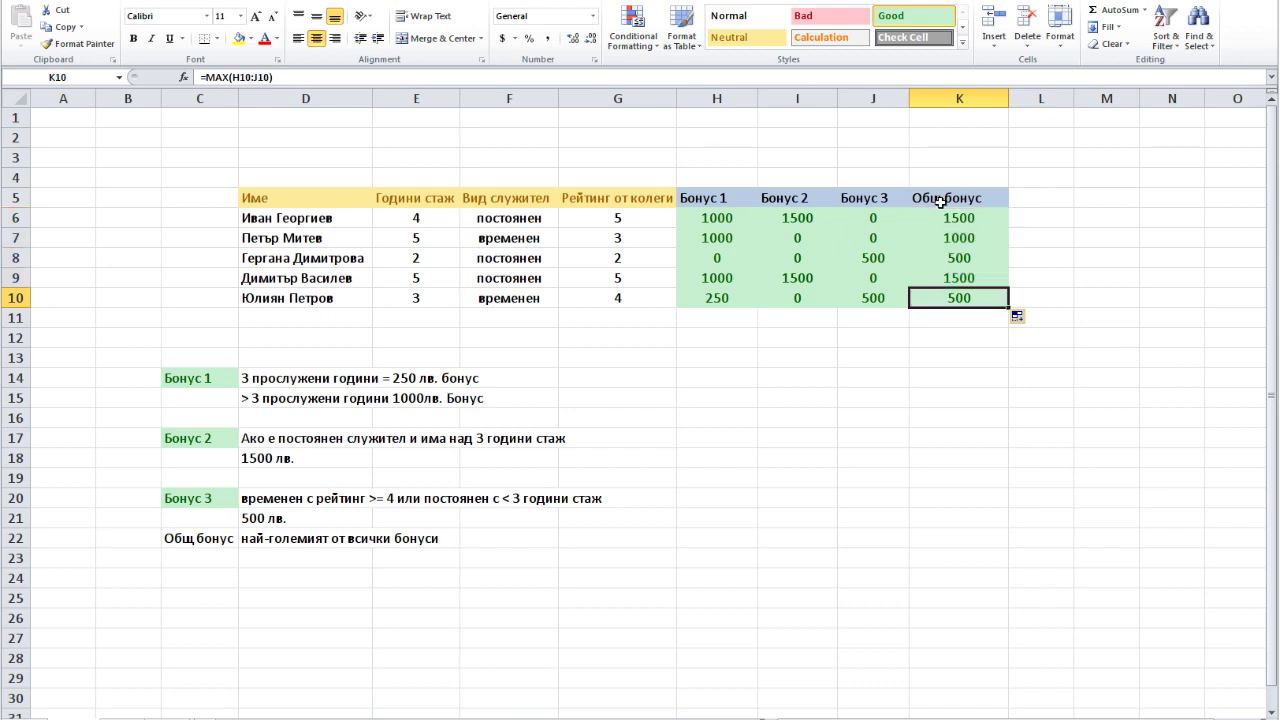